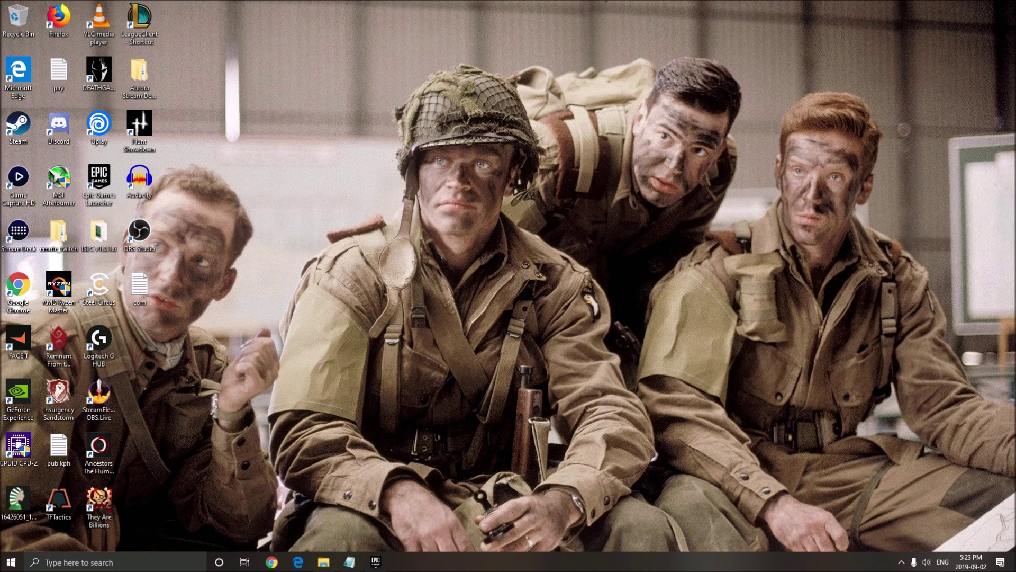
# - Search Windows for "game mode" and open the Game Mode settings in a maximized window
pyautogui.press('super+s')
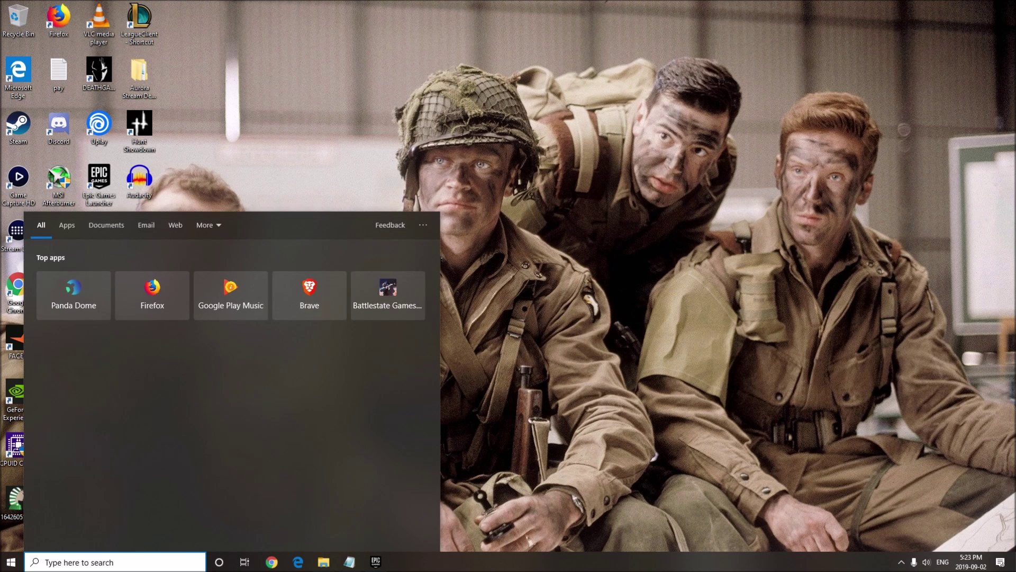
pyautogui.write('gham')
pyautogui.press('BackSpace')
pyautogui.press('BackSpace')
pyautogui.press('BackSpace')
pyautogui.write('ame mode')
pyautogui.press('Return')
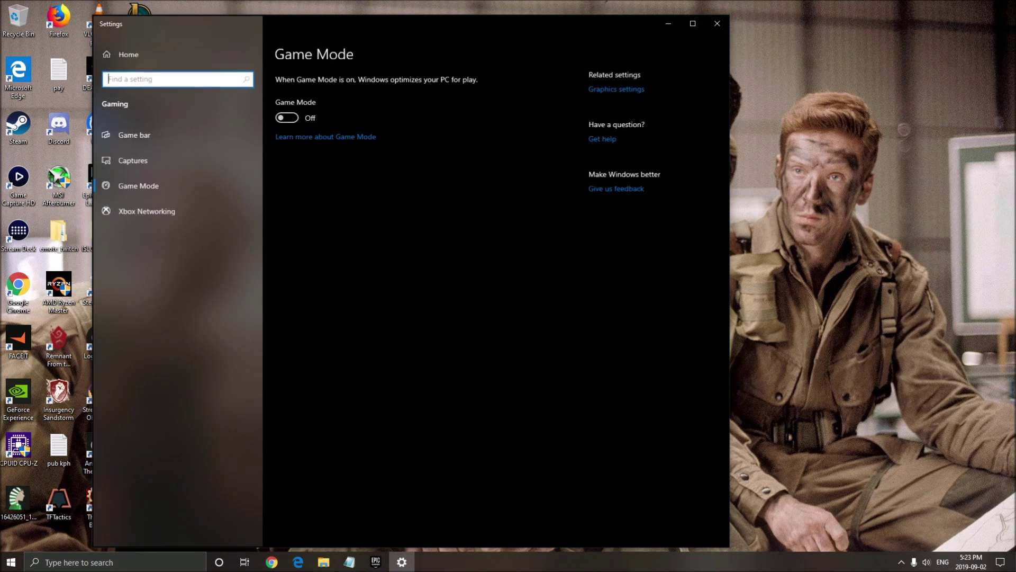
pyautogui.press('super+Up')
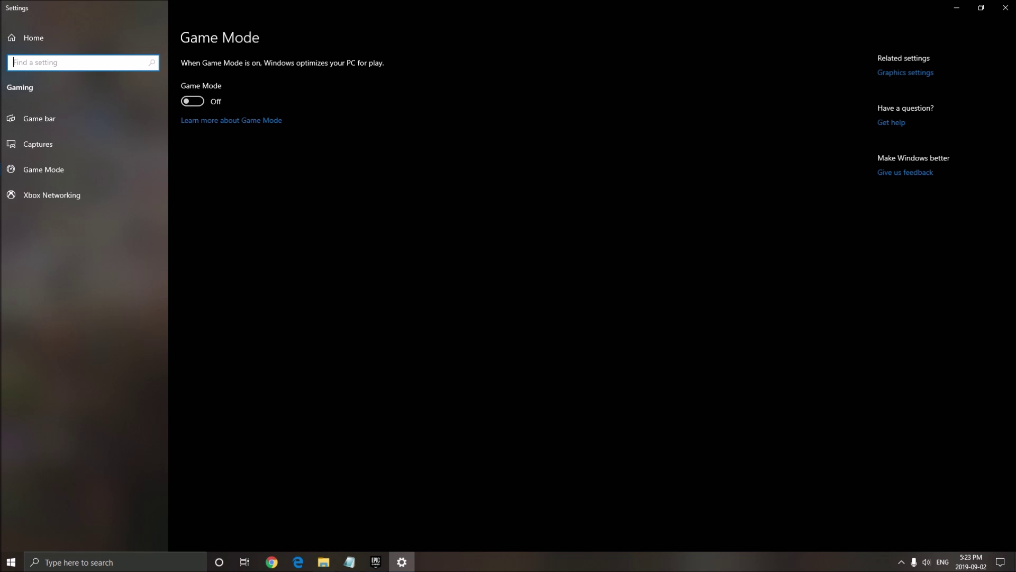
# - Check the Game bar and Captures settings for recording options, then close Settings
pyautogui.click(48, 118)
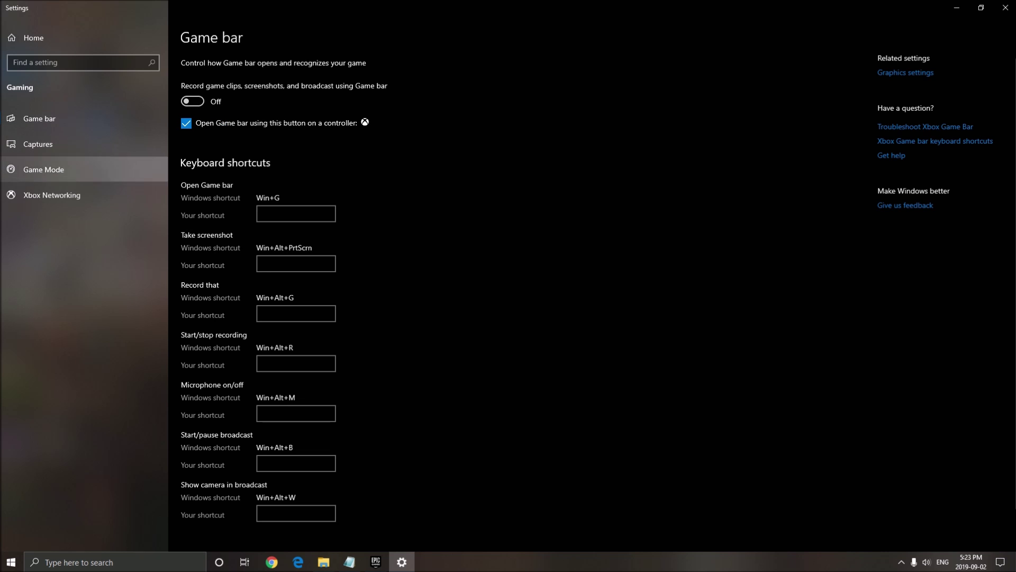
pyautogui.scroll(-1, 508, 297)
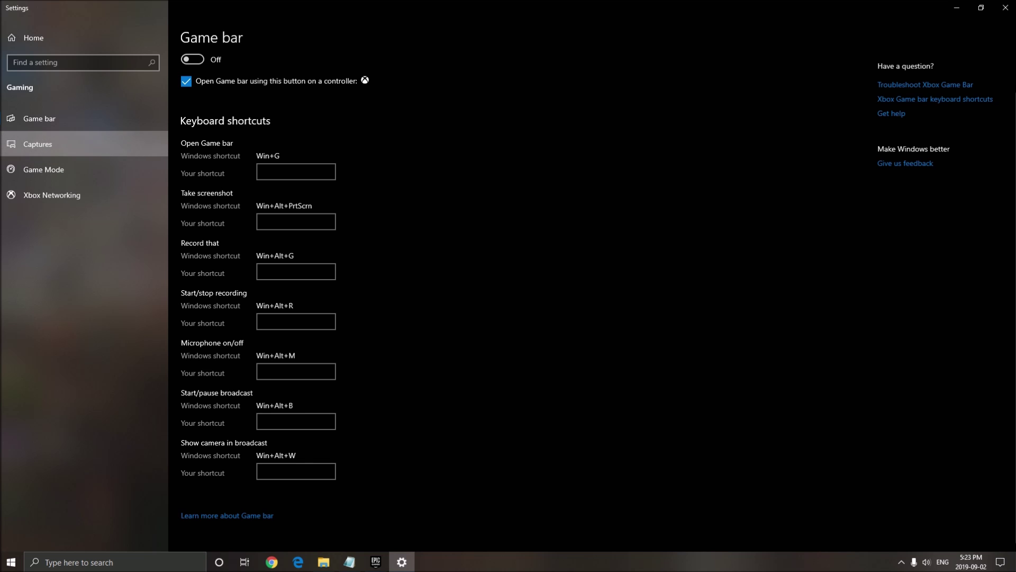
pyautogui.click(53, 144)
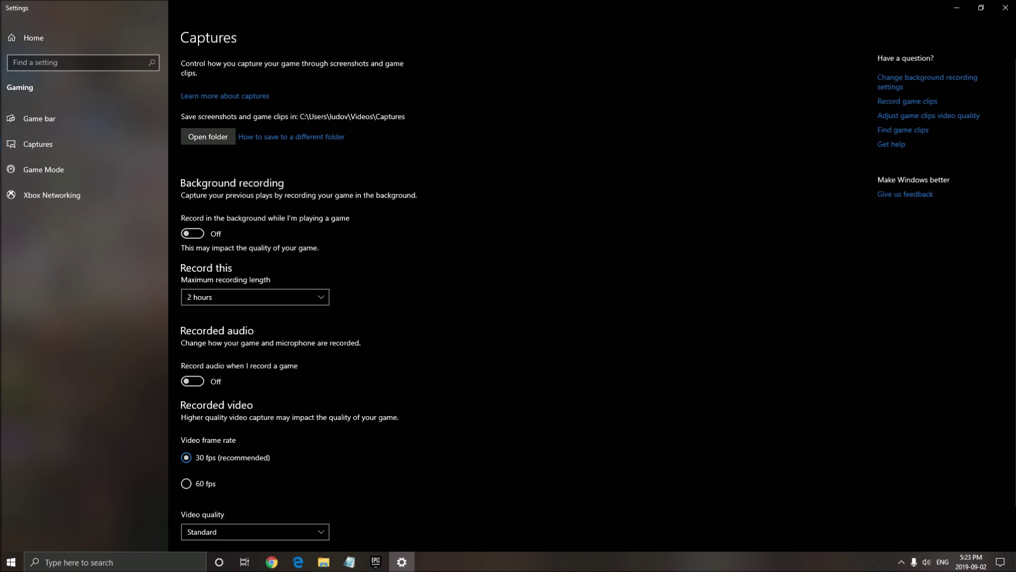
pyautogui.scroll(-1, 580, 301)
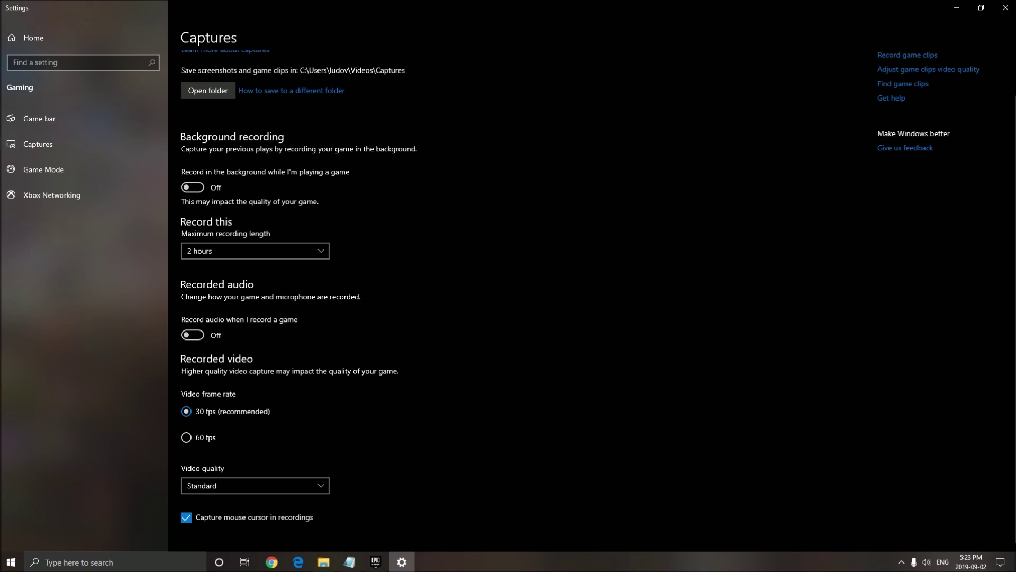
pyautogui.scroll(1, 580, 301)
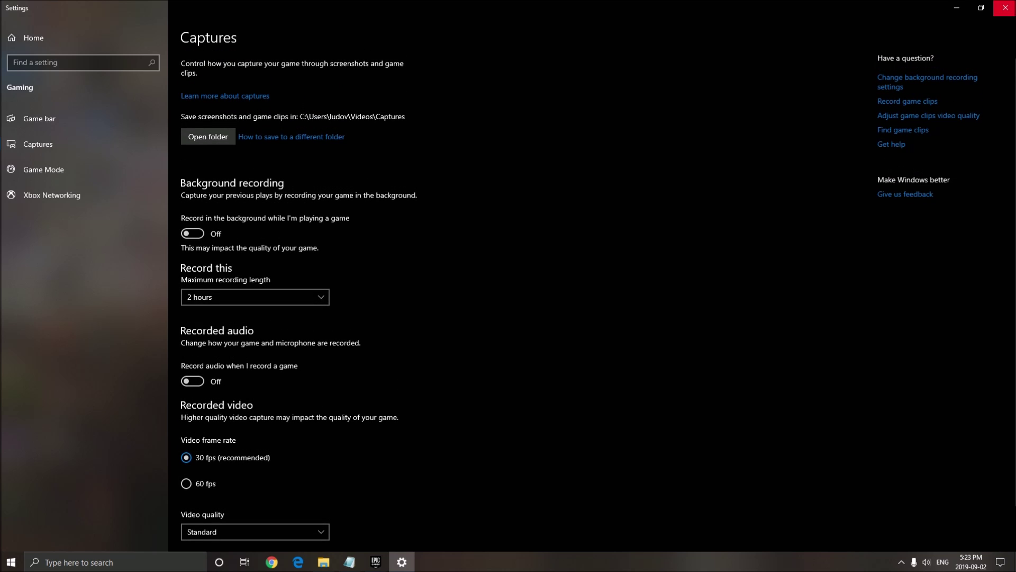
pyautogui.click(1005, 7)
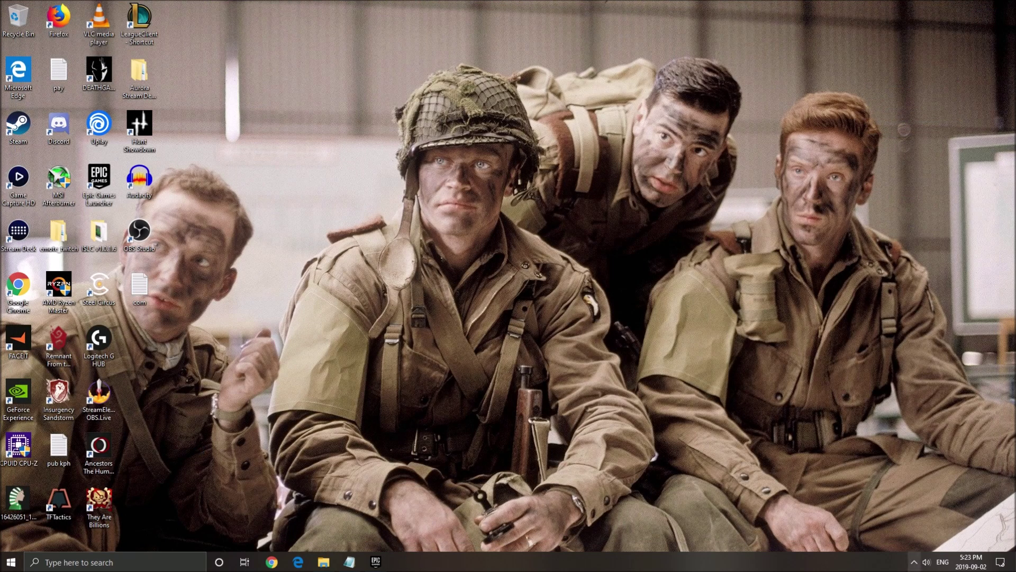
# - Open Intelligent standby list cleaner from the background apps, check its memory purge settings, and minimize it
pyautogui.click(902, 562)
pyautogui.doubleClick(925, 541)
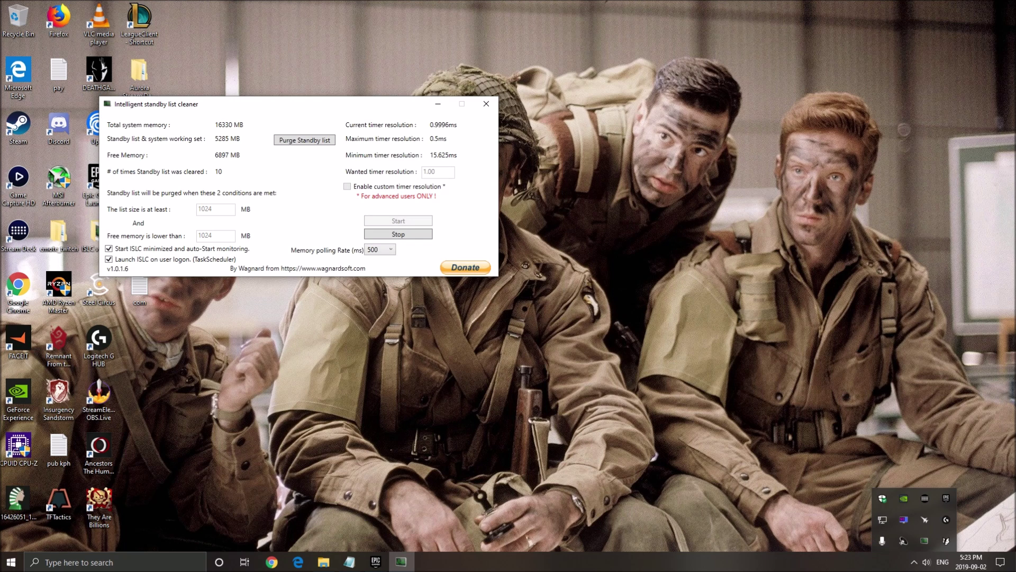
pyautogui.moveTo(297, 103); pyautogui.dragTo(449, 134)
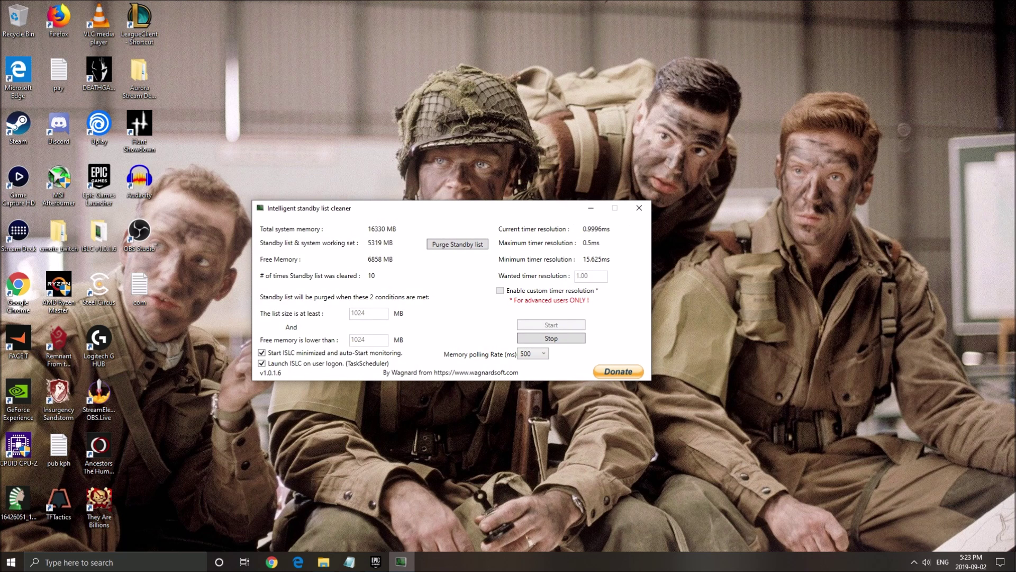
pyautogui.moveTo(423, 210); pyautogui.dragTo(485, 214)
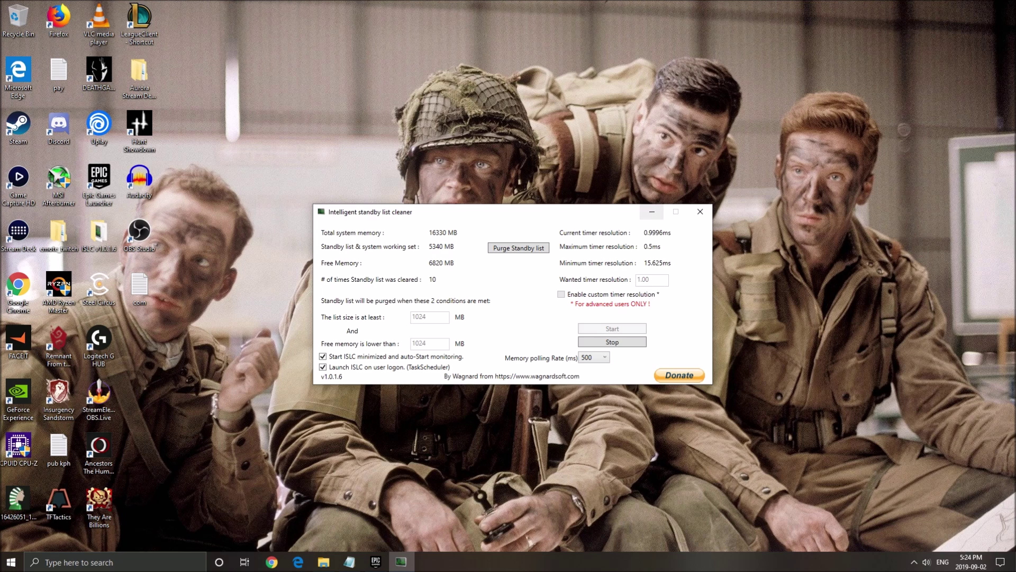
pyautogui.click(652, 212)
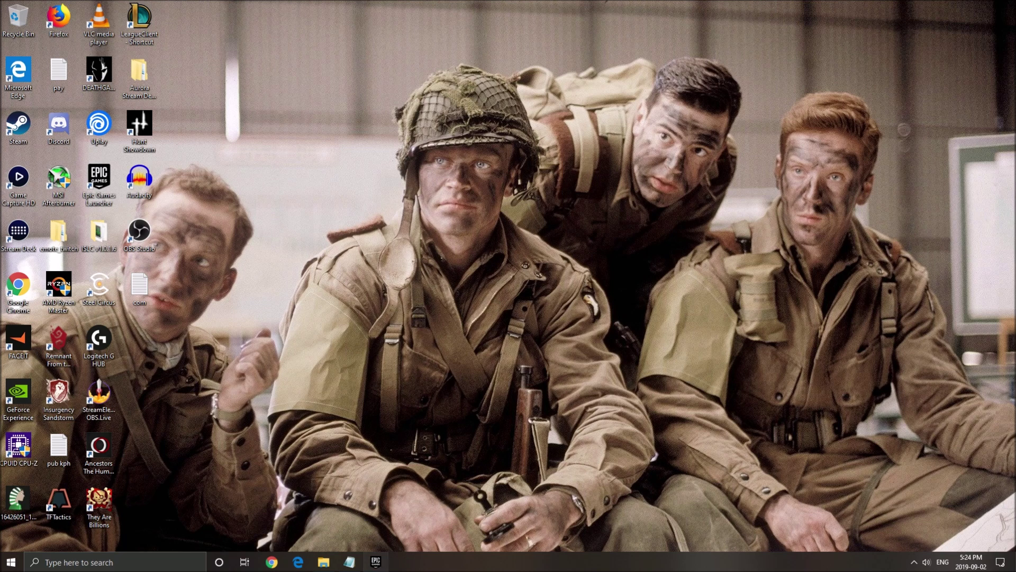
# - Switch to the Epic Games Launcher, launch Control and open the game's Display options
pyautogui.click(376, 561)
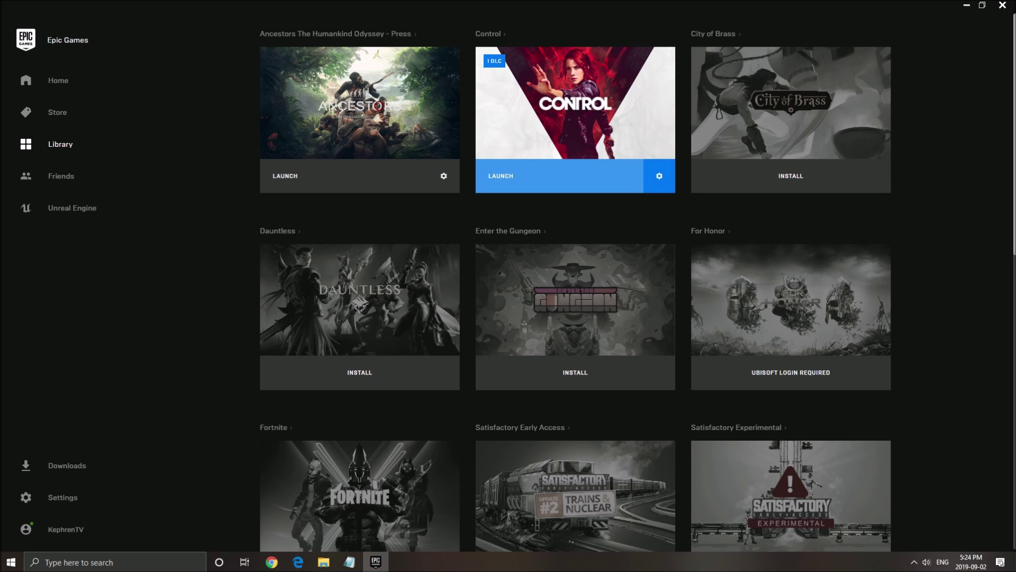
pyautogui.click(555, 176)
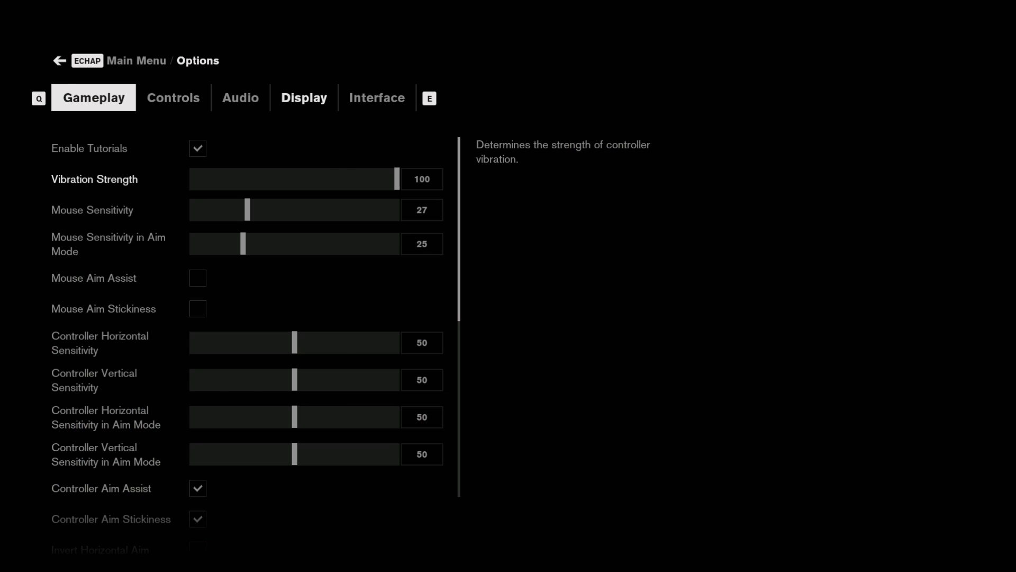
pyautogui.click(304, 98)
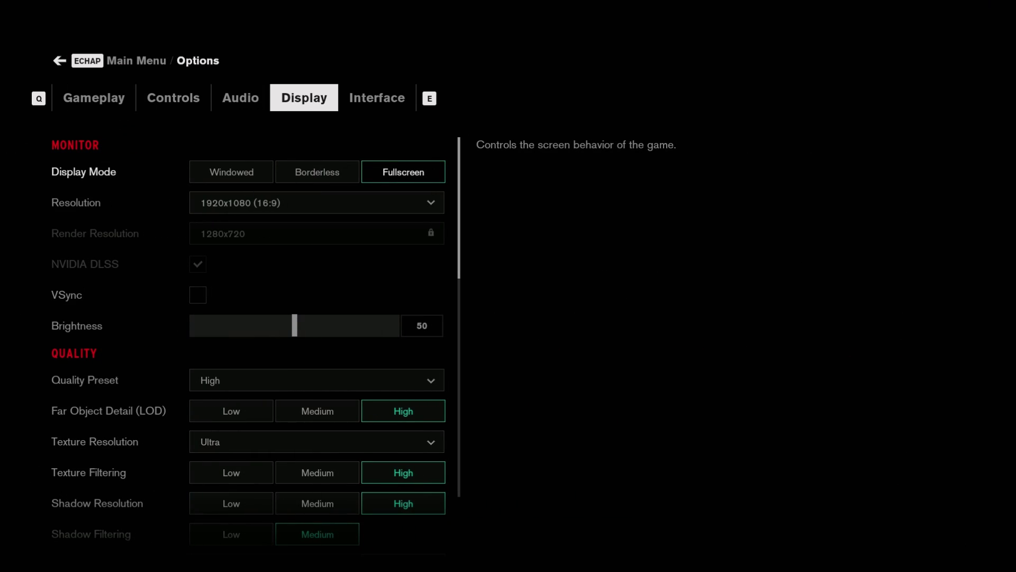
# - Examine the monitor settings and go through the Display Mode choices Windowed, Borderless and Fullscreen
pyautogui.scroll(-8, 318, 239)
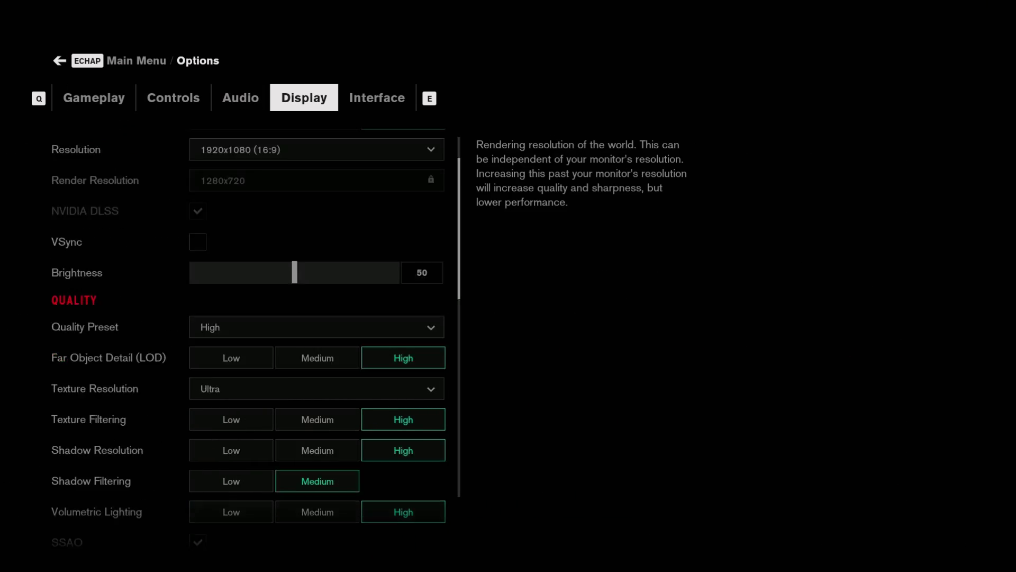
pyautogui.press('Down')
pyautogui.press('Up')
pyautogui.press('Up')
pyautogui.press('Up')
pyautogui.press('Up')
pyautogui.press('Up')
pyautogui.press('Up')
pyautogui.press('Up')
pyautogui.press('Up')
pyautogui.press('Up')
pyautogui.press('Up')
pyautogui.press('Up')
pyautogui.press('Up')
pyautogui.press('Up')
pyautogui.press('Up')
pyautogui.press('Right')
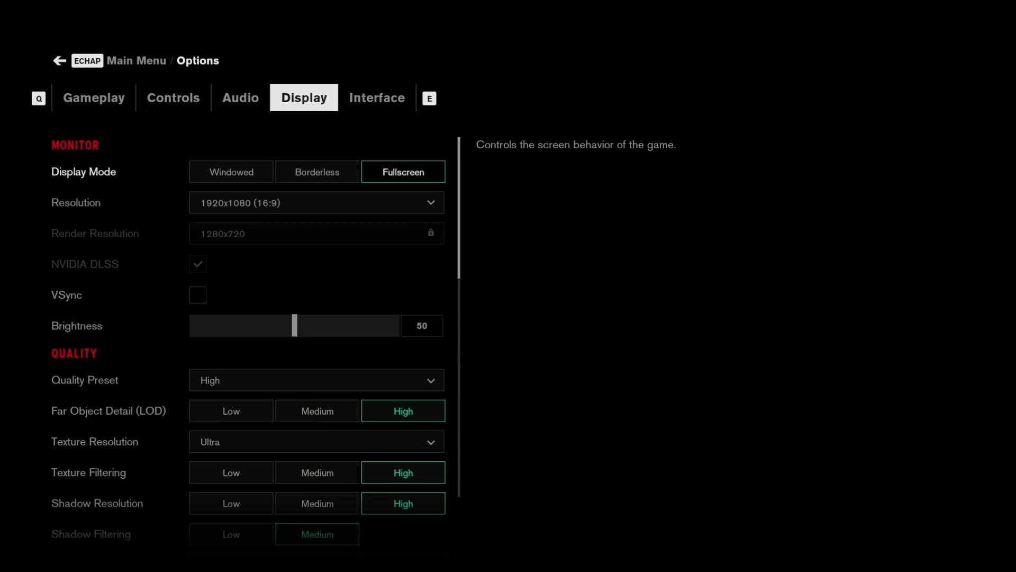
pyautogui.press('Left')
pyautogui.press('Left')
pyautogui.press('Right')
pyautogui.press('Right')
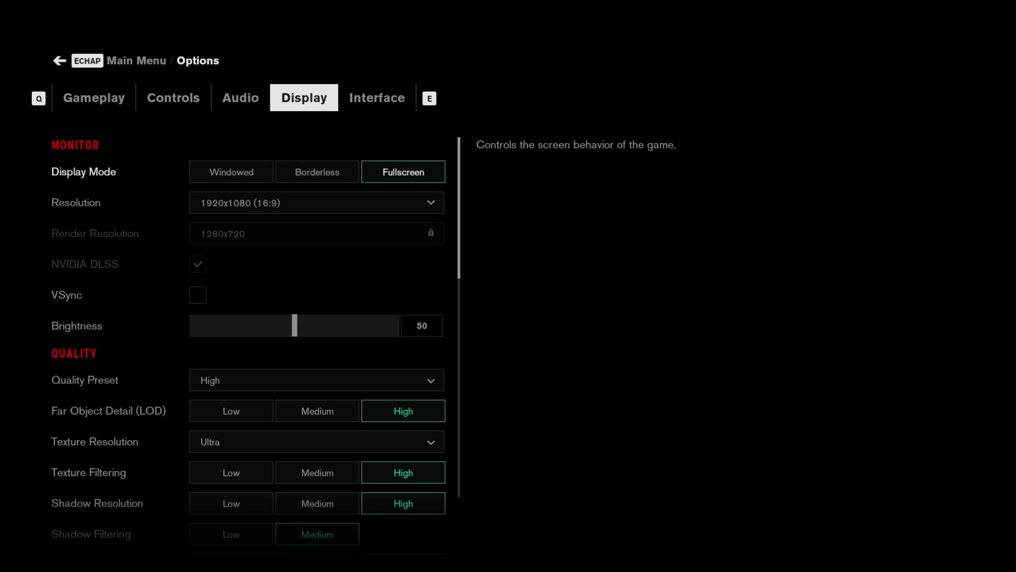
pyautogui.press('Left')
pyautogui.press('Left')
pyautogui.press('Right')
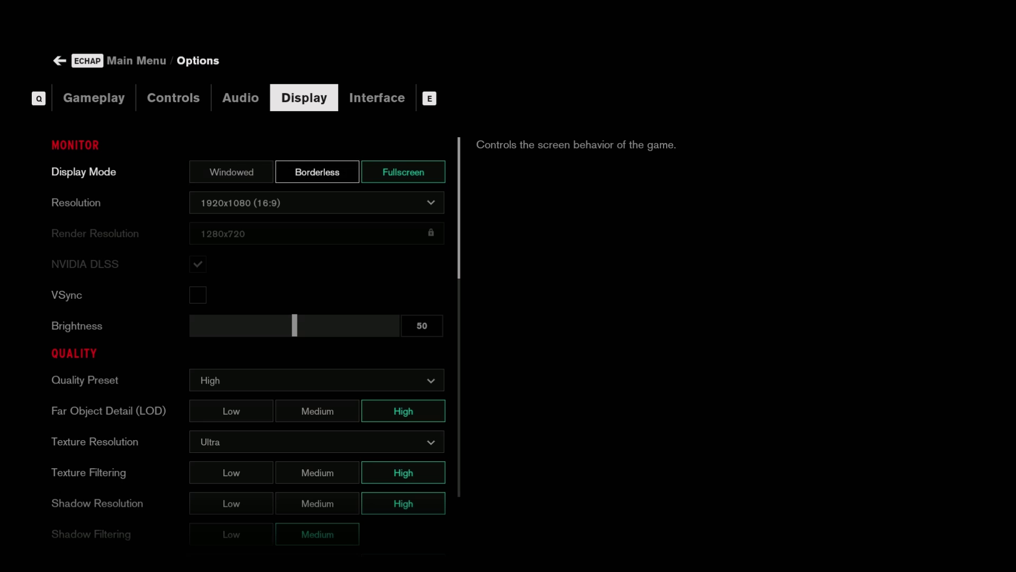
pyautogui.press('Right')
# - Choose 1920x1080 (16:9) as the game's output resolution
pyautogui.scroll(-1, 317, 344)
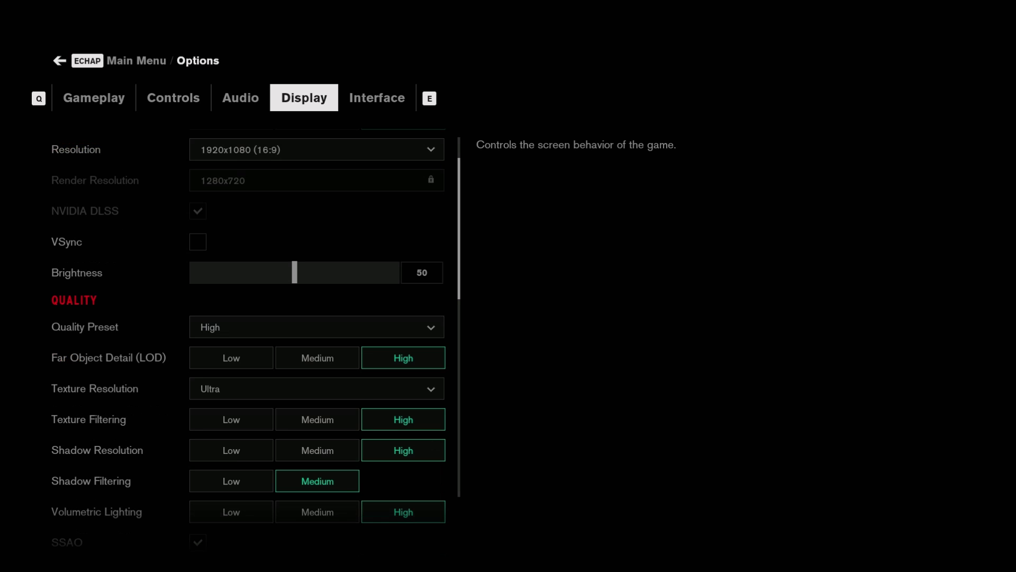
pyautogui.scroll(1, 317, 234)
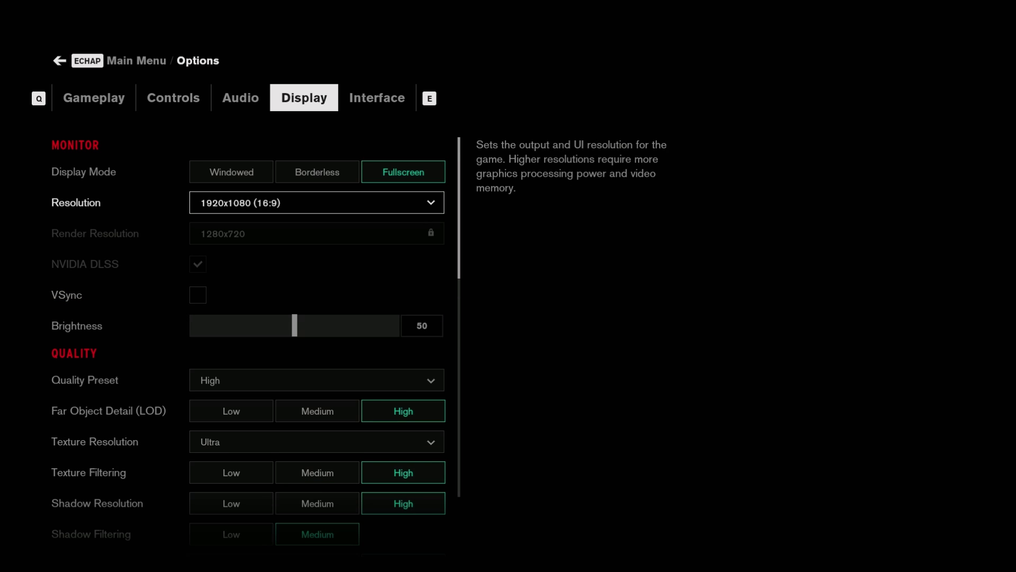
pyautogui.click(316, 203)
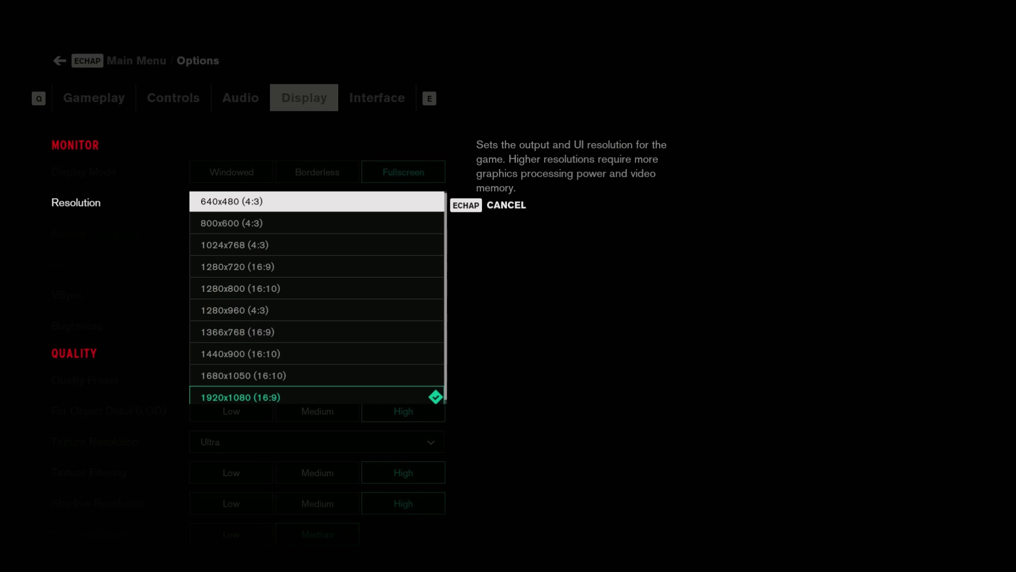
pyautogui.click(317, 393)
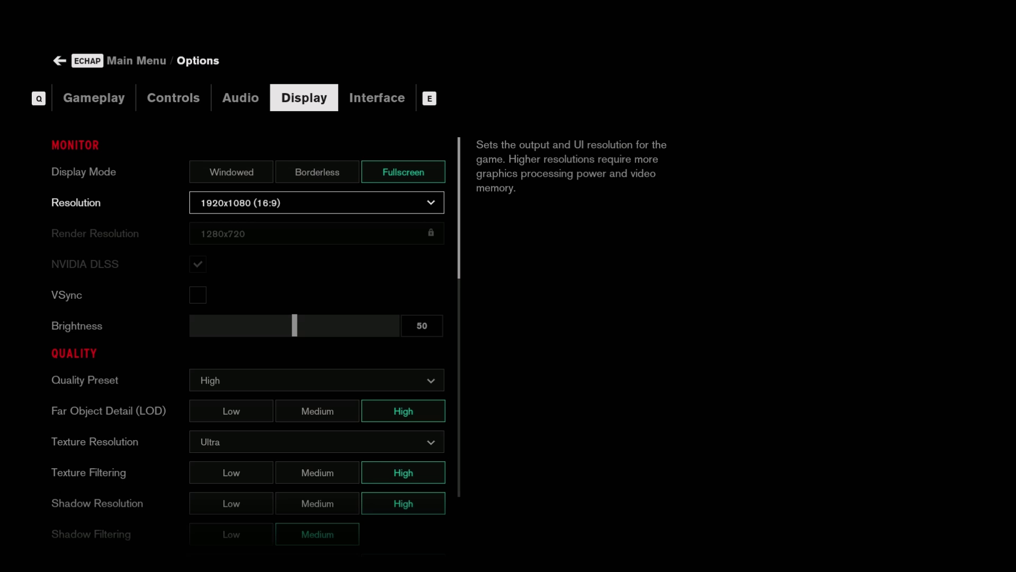
# - Examine the NVIDIA DLSS, VSync, Quality Preset and Far Object Detail (LOD) settings and their descriptions
pyautogui.scroll(-1, 317, 203)
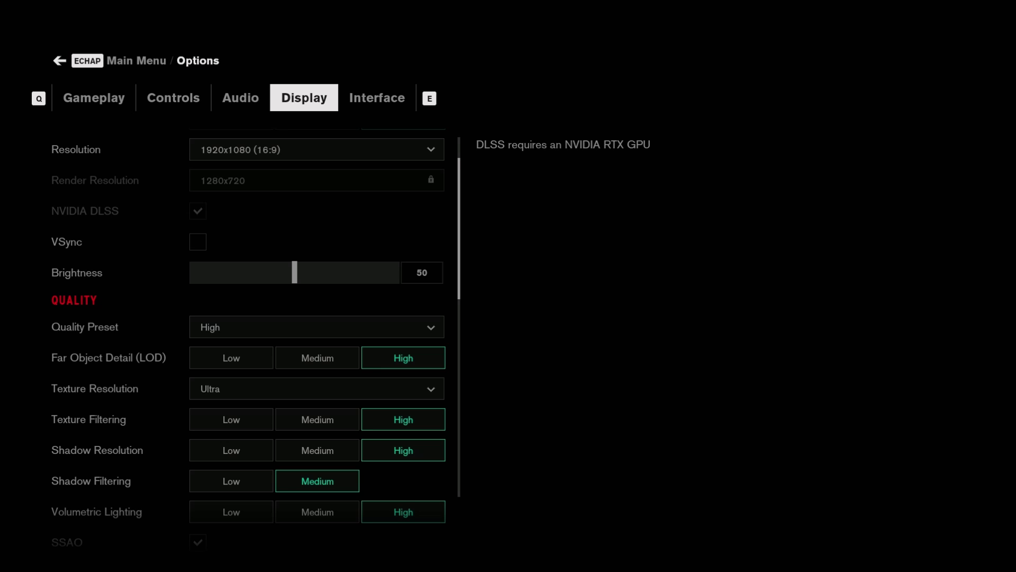
pyautogui.scroll(-1, 247, 339)
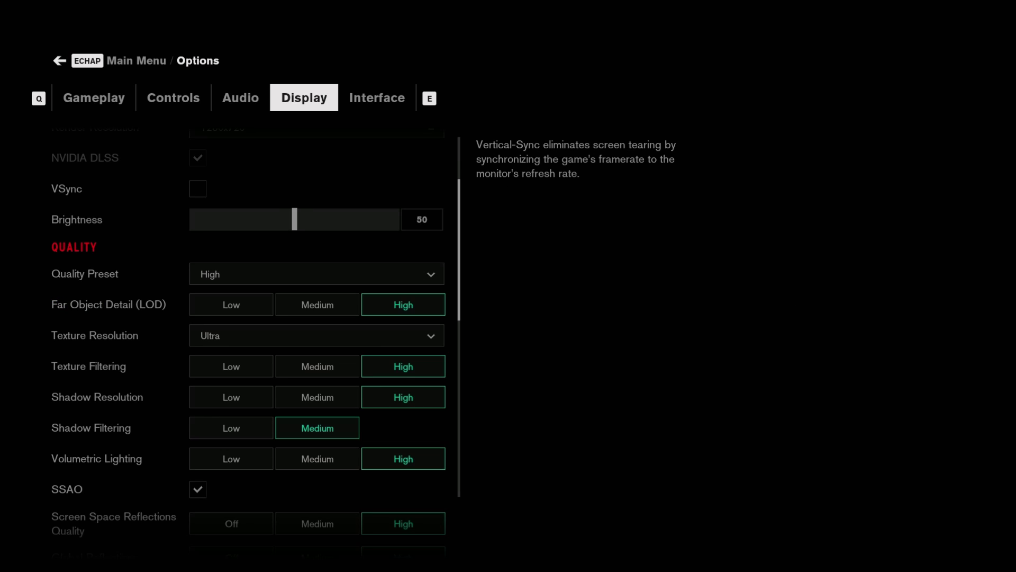
pyautogui.press('Down')
pyautogui.press('Down')
pyautogui.press('Down')
pyautogui.scroll(-1, 318, 296)
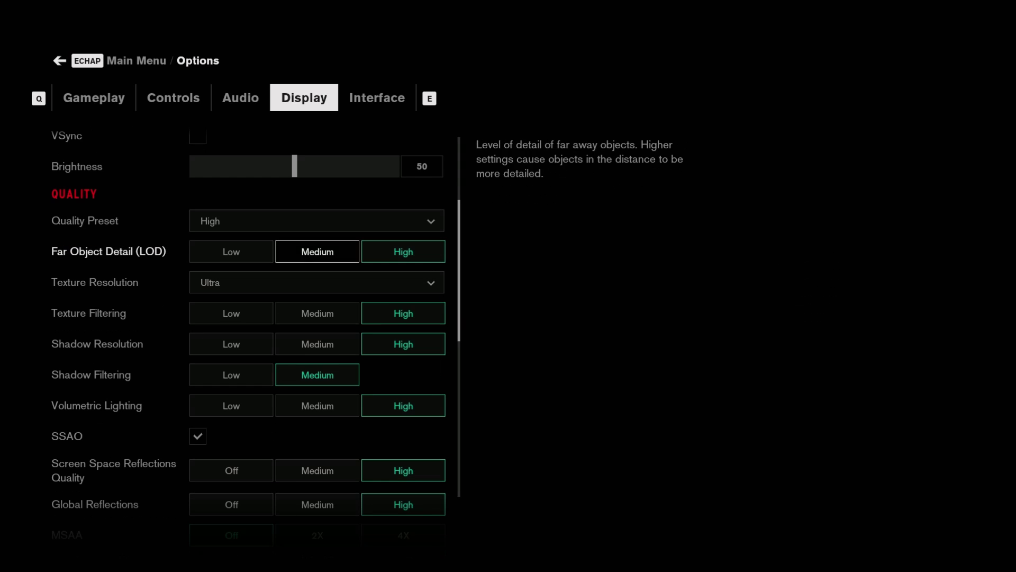
pyautogui.press('Up')
pyautogui.press('Up')
pyautogui.press('Down')
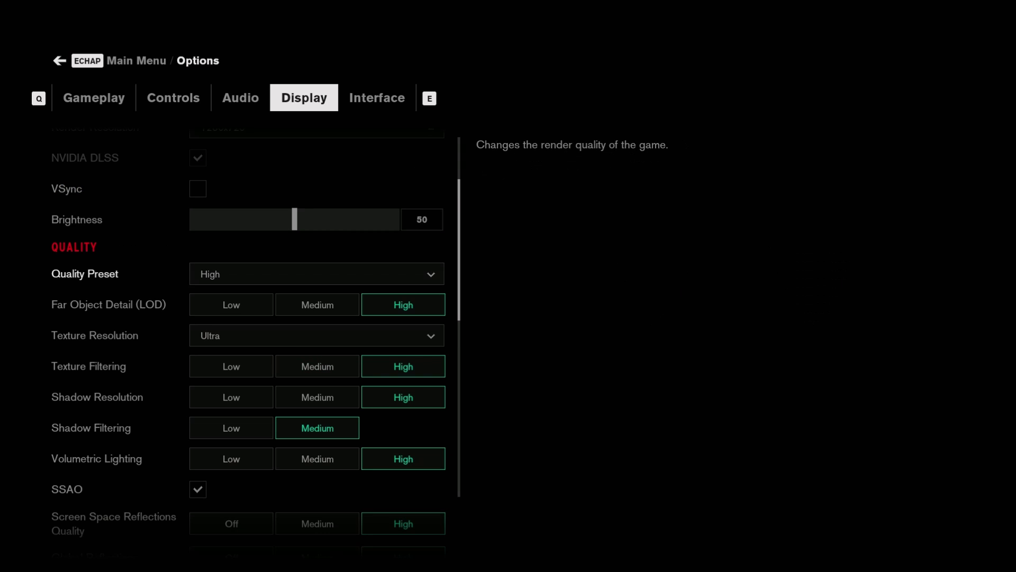
pyautogui.press('Up')
pyautogui.press('Up')
pyautogui.press('Down')
pyautogui.press('Up')
pyautogui.press('Down')
pyautogui.press('Down')
pyautogui.press('Up')
# - Review the remaining quality settings and the Low to High choices for Far Object Detail (LOD)
pyautogui.press('Down')
pyautogui.press('Down')
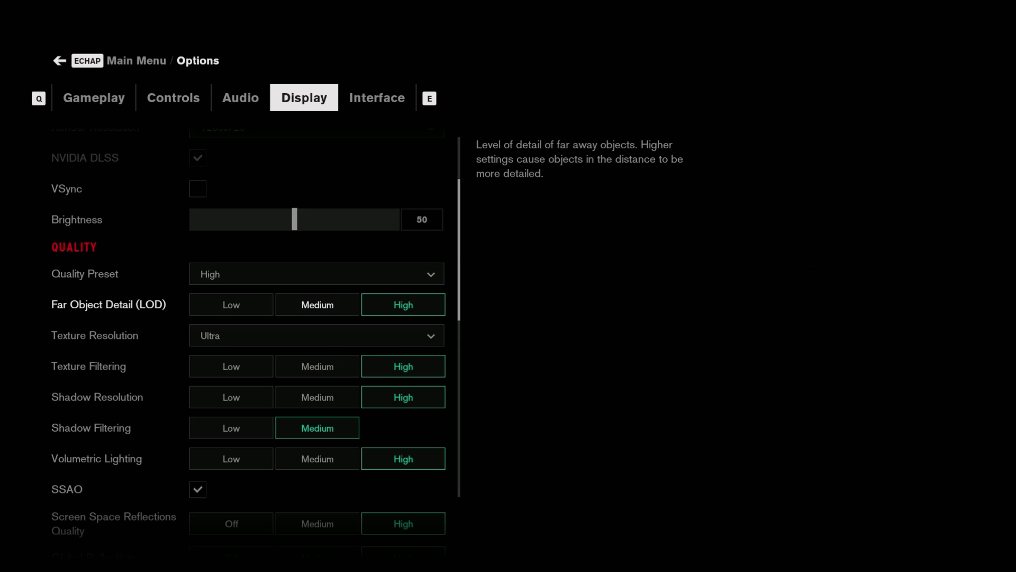
pyautogui.press('Down')
pyautogui.press('Down')
pyautogui.press('Down')
pyautogui.press('Down')
pyautogui.press('Up')
pyautogui.press('Up')
pyautogui.press('Down')
pyautogui.press('Up')
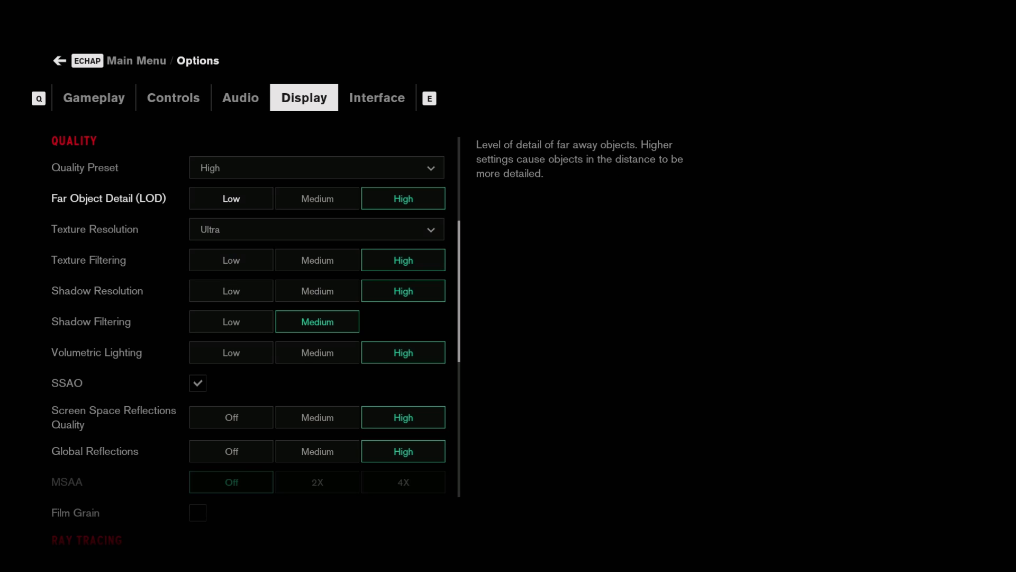
pyautogui.press('Right')
pyautogui.press('Right')
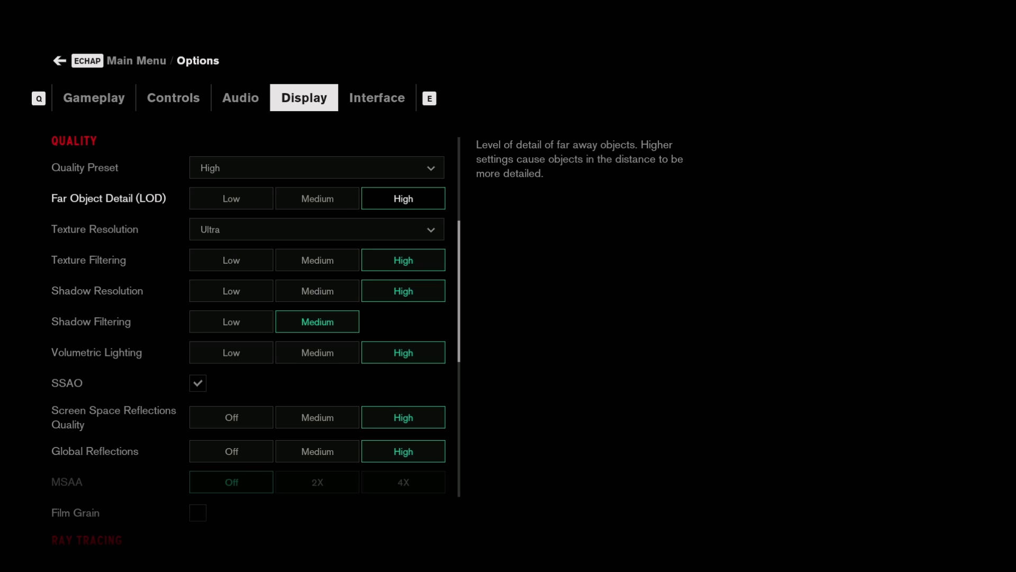
# - Set Far Object Detail (LOD) to Low
pyautogui.press('Down')
pyautogui.press('Up')
pyautogui.press('Down')
pyautogui.press('Left')
pyautogui.press('Left')
pyautogui.press('Down')
pyautogui.press('Up')
pyautogui.press('Return')
pyautogui.press('Down')
pyautogui.press('Up')
pyautogui.press('Right')
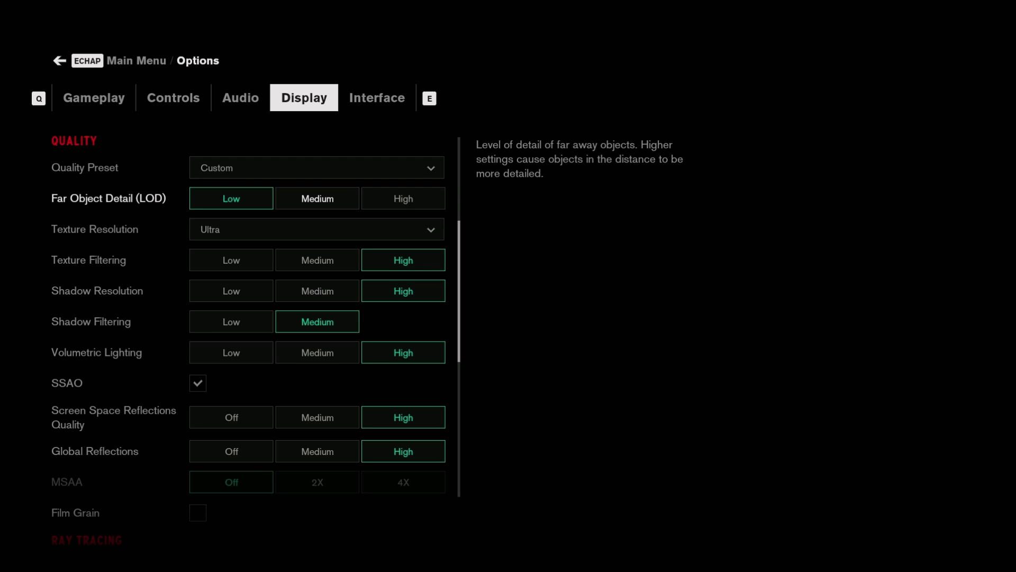
# - Review the Low to Ultra choices for Texture Resolution, and leave the list without picking one
pyautogui.press('Down')
pyautogui.press('Down')
pyautogui.press('Down')
pyautogui.press('Up')
pyautogui.press('Up')
pyautogui.press('Return')
pyautogui.press('Down')
pyautogui.press('Down')
pyautogui.press('Down')
pyautogui.press('Return')
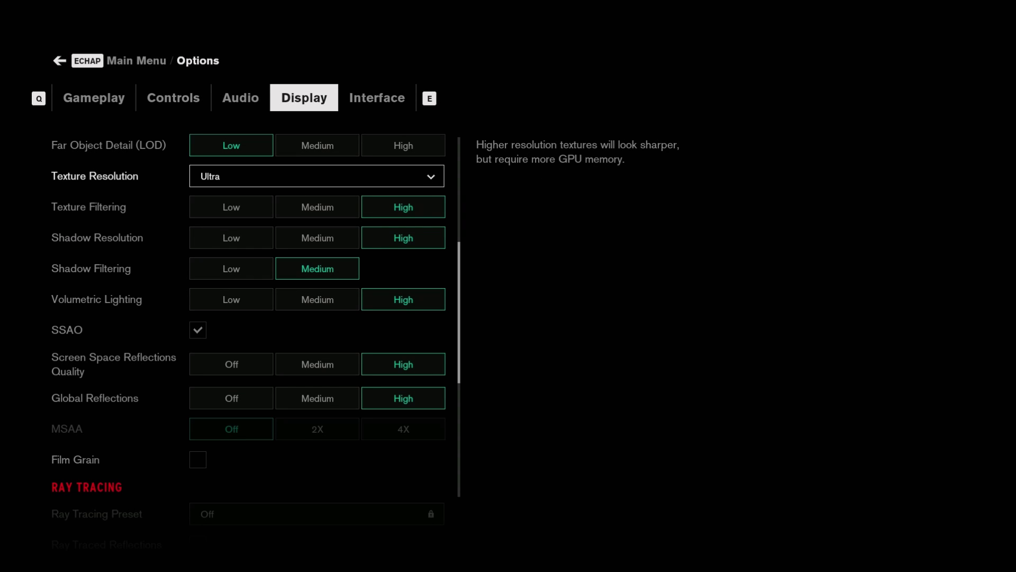
pyautogui.press('Return')
pyautogui.press('Down')
pyautogui.press('Down')
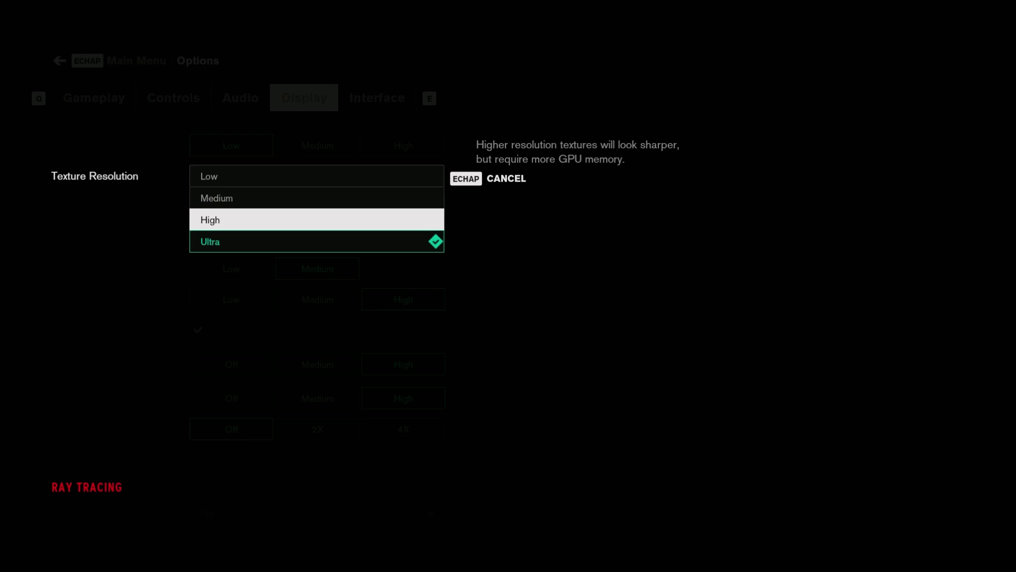
pyautogui.press('Up')
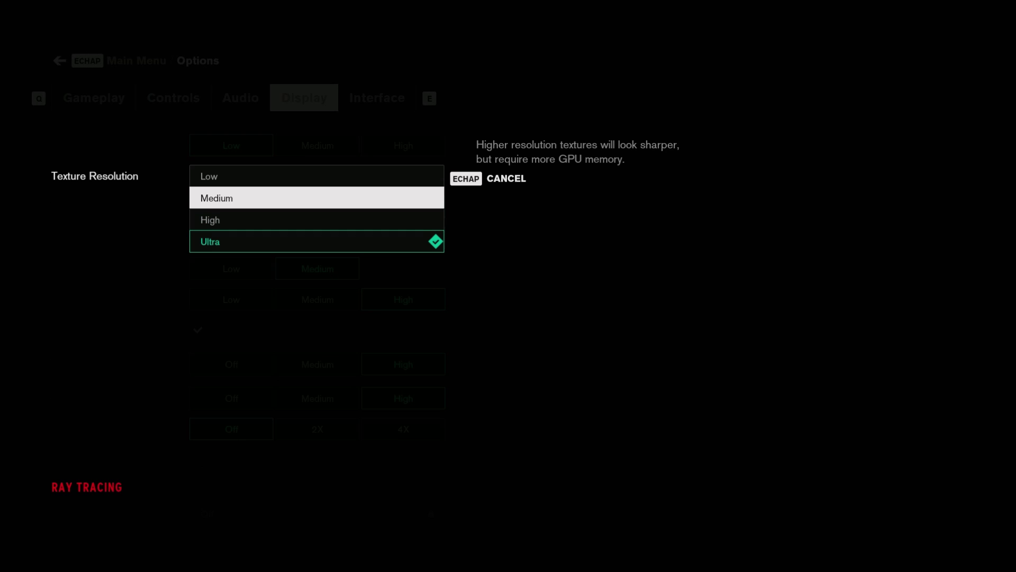
pyautogui.press('Up')
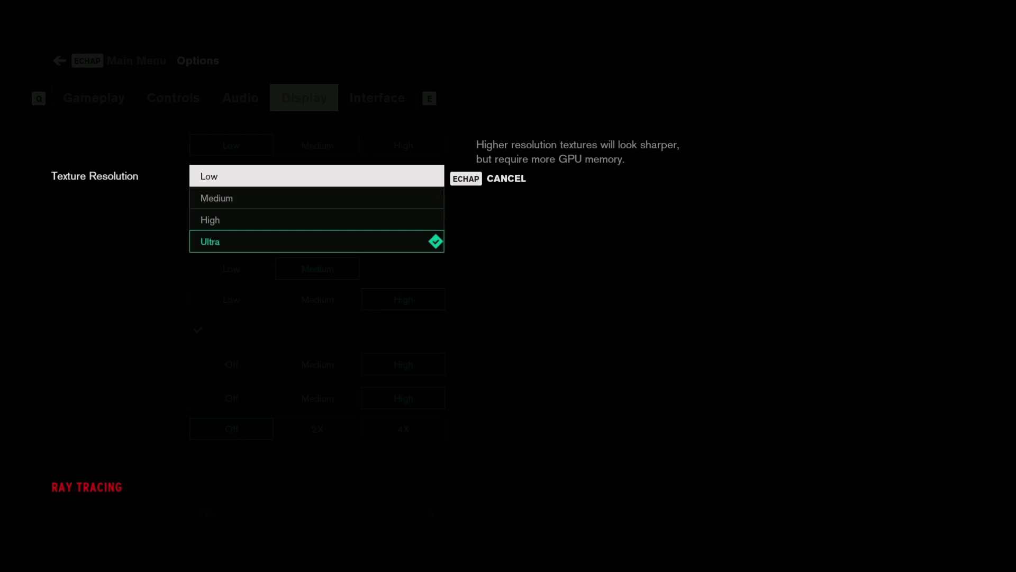
pyautogui.press('Escape')
# - Examine the Texture Filtering setting, its description and its Low to High choices
pyautogui.press('Down')
pyautogui.press('Down')
pyautogui.press('Down')
pyautogui.press('Up')
pyautogui.press('Up')
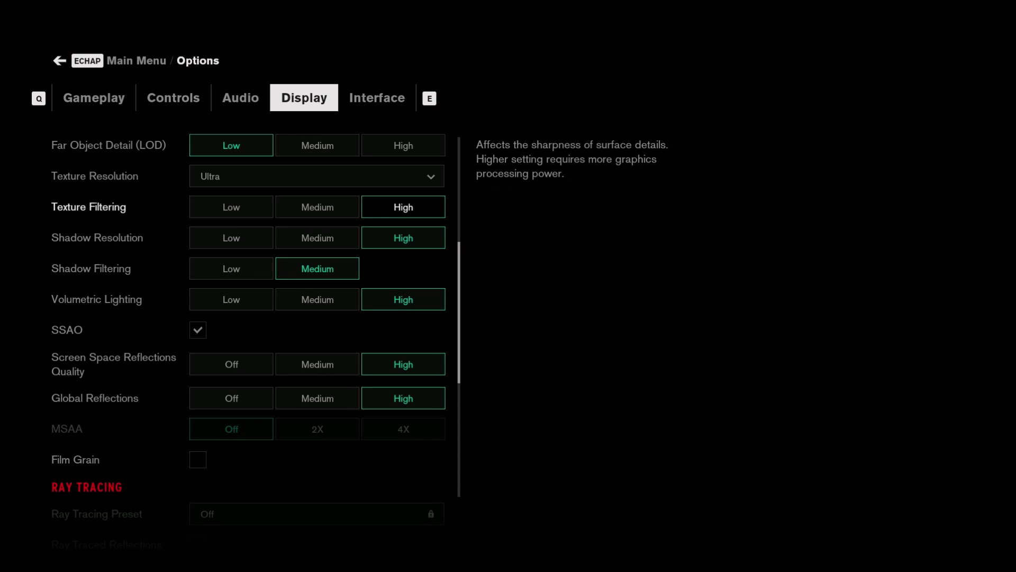
pyautogui.press('Left')
pyautogui.press('Left')
pyautogui.press('Up')
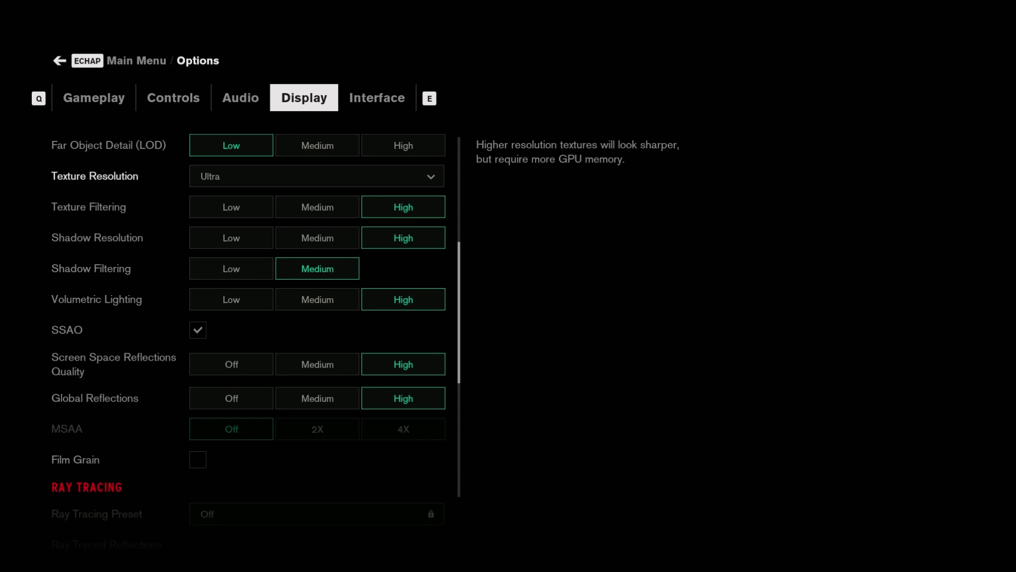
# - Compare the Medium and High choices for Texture Resolution, and leave the list without picking one
pyautogui.press('Return')
pyautogui.press('Down')
pyautogui.press('Down')
pyautogui.press('Down')
pyautogui.press('Up')
pyautogui.press('Up')
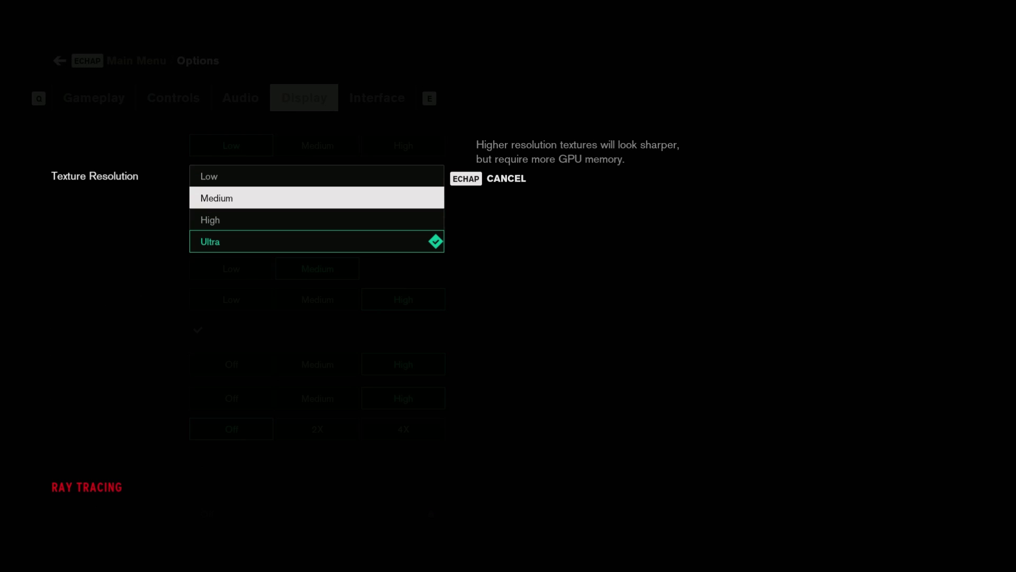
pyautogui.press('Down')
pyautogui.press('Down')
pyautogui.press('Up')
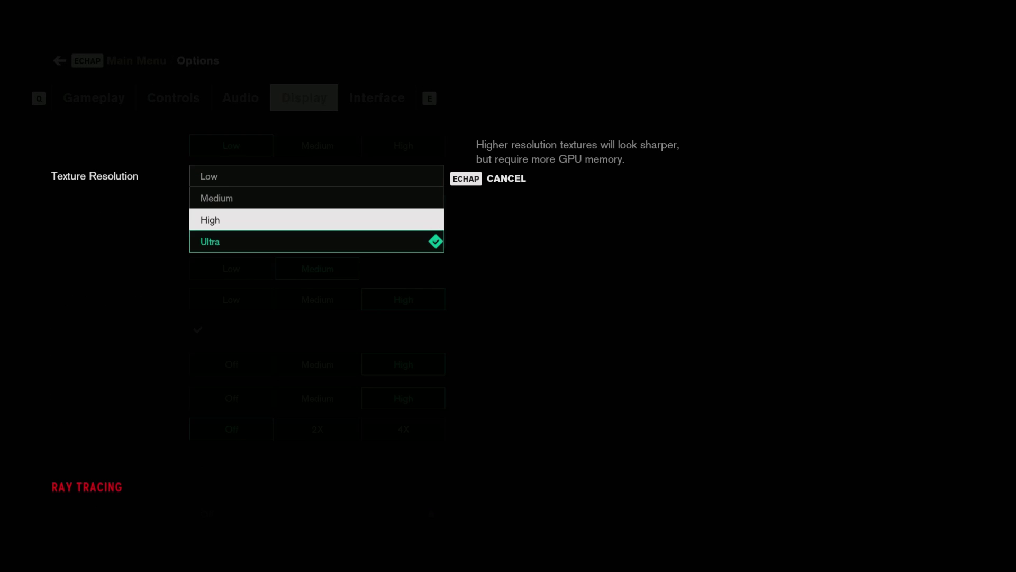
pyautogui.press('Escape')
# - Recheck the Texture Filtering choices alongside the Texture Resolution list without changing either setting
pyautogui.press('Down')
pyautogui.press('Left')
pyautogui.press('Up')
pyautogui.press('Down')
pyautogui.press('Up')
pyautogui.press('Return')
pyautogui.press('Down')
pyautogui.press('Up')
pyautogui.press('Escape')
pyautogui.press('Down')
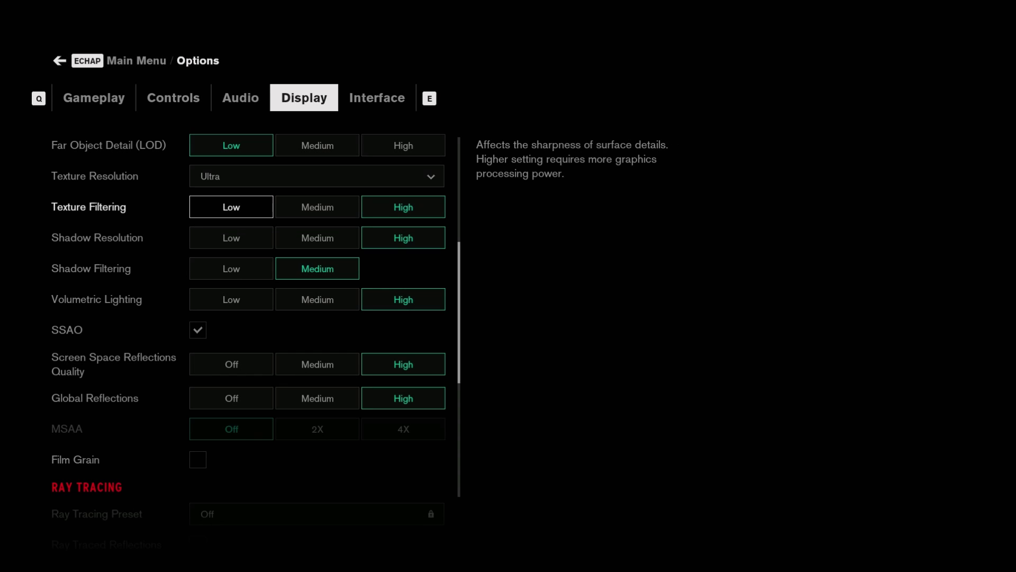
# - Set Shadow Resolution to Low
pyautogui.press('Down')
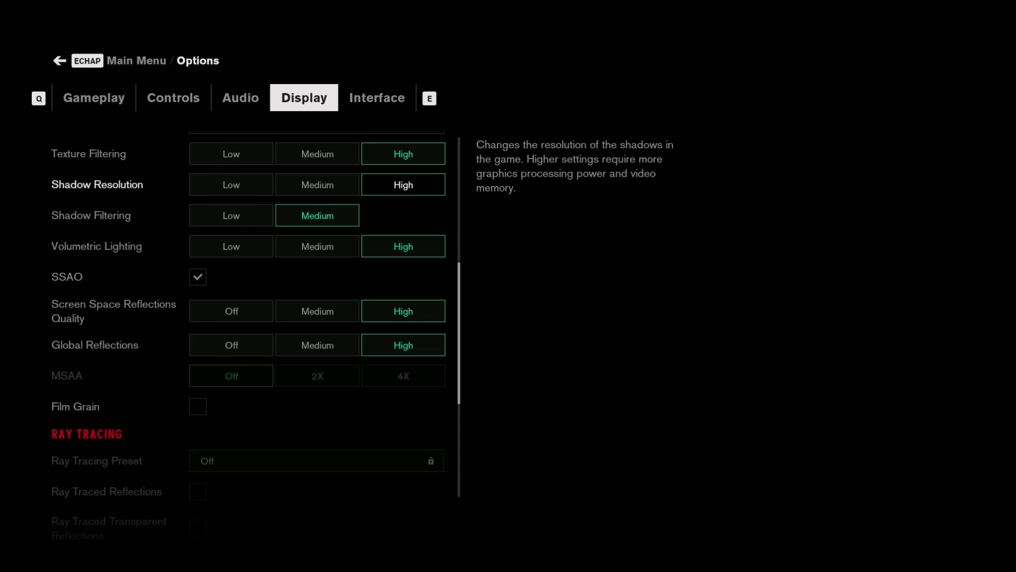
pyautogui.press('Down')
pyautogui.press('Up')
pyautogui.press('Up')
pyautogui.press('Left')
pyautogui.press('Left')
pyautogui.press('Down')
pyautogui.press('Up')
pyautogui.press('Left')
pyautogui.press('Left')
pyautogui.press('Right')
pyautogui.press('Down')
pyautogui.press('Up')
# - Set Shadow Filtering to Low
pyautogui.press('Left')
pyautogui.press('Return')
pyautogui.press('Down')
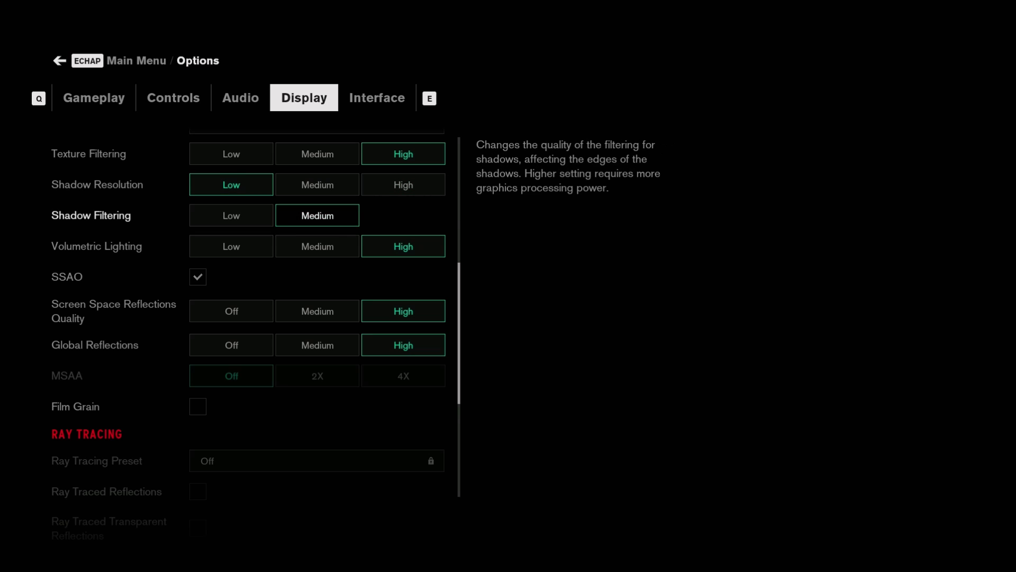
pyautogui.press('Left')
pyautogui.press('Return')
# - Examine the Volumetric Lighting and SSAO settings and read their descriptions
pyautogui.press('Down')
pyautogui.press('Right')
pyautogui.press('Right')
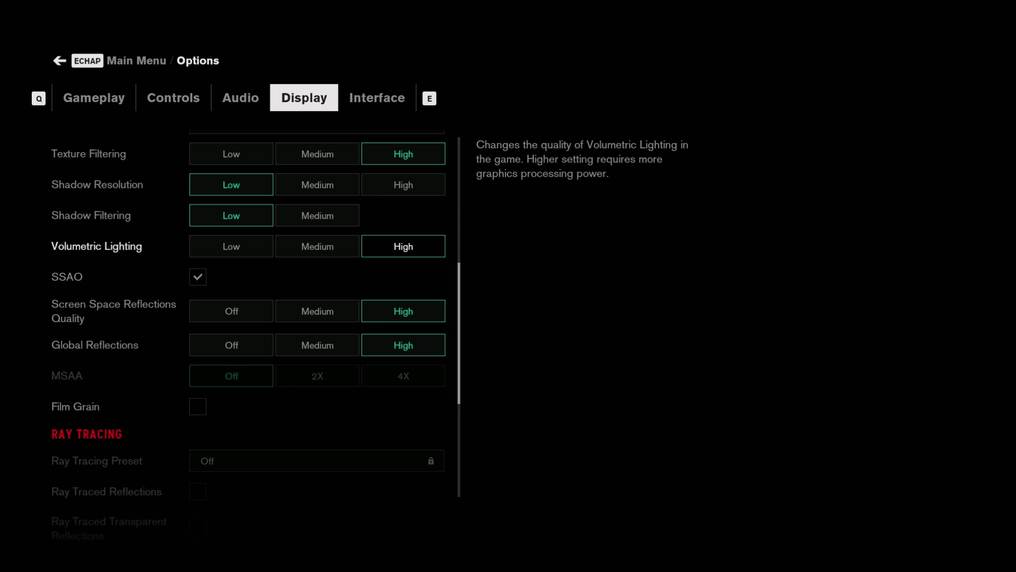
pyautogui.press('Up')
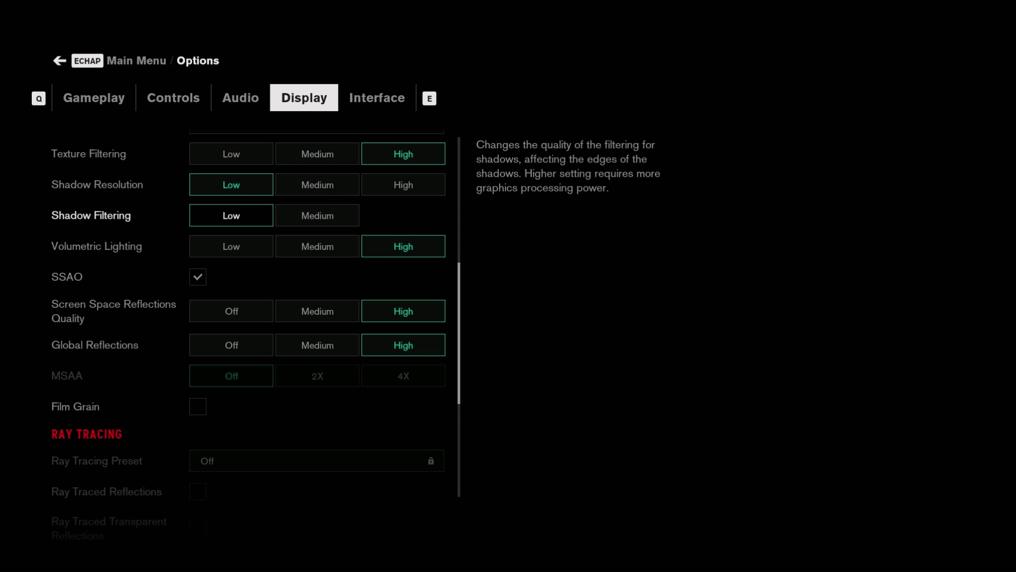
pyautogui.press('Down')
pyautogui.press('Down')
pyautogui.press('Up')
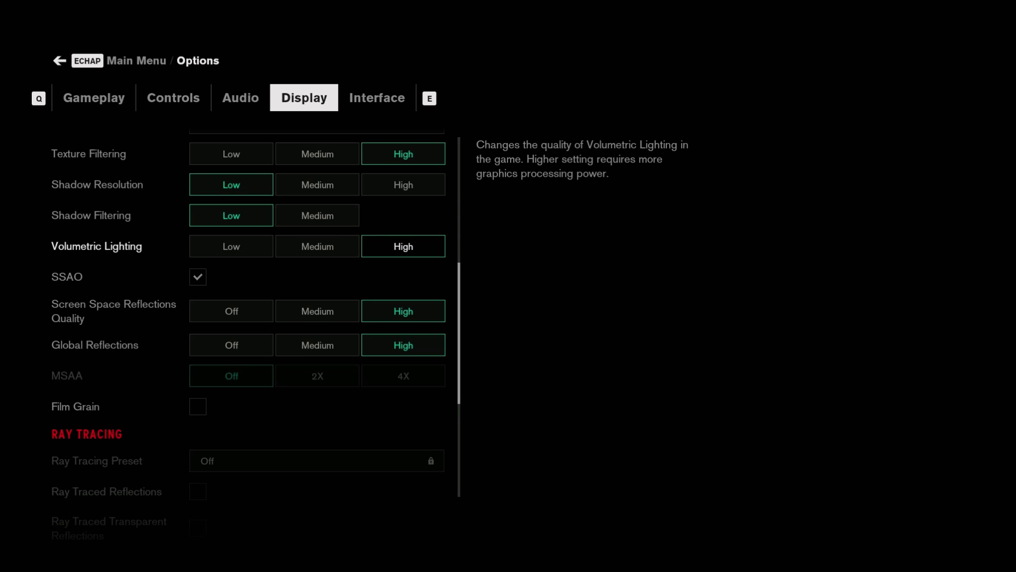
pyautogui.press('Down')
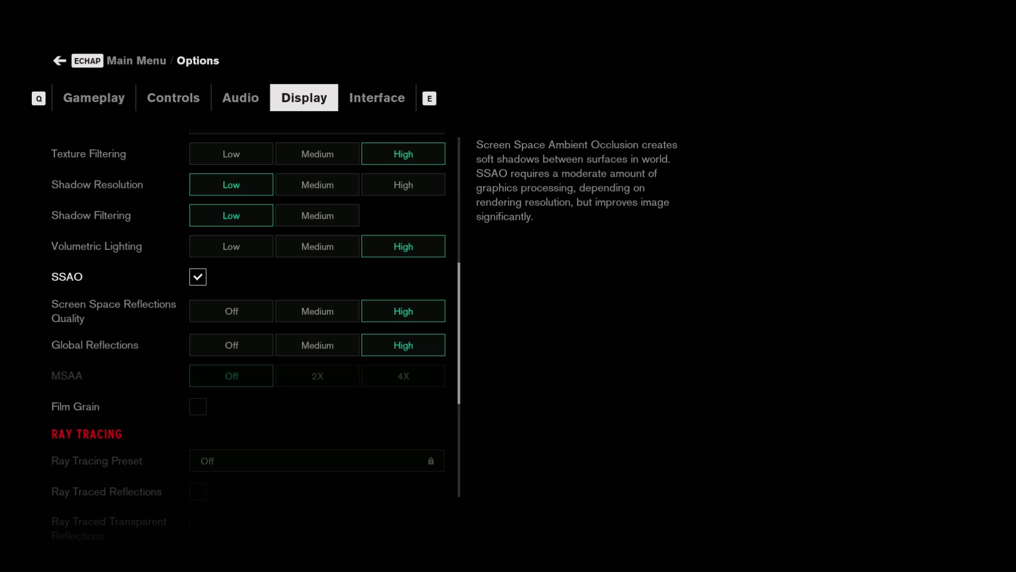
pyautogui.press('Up')
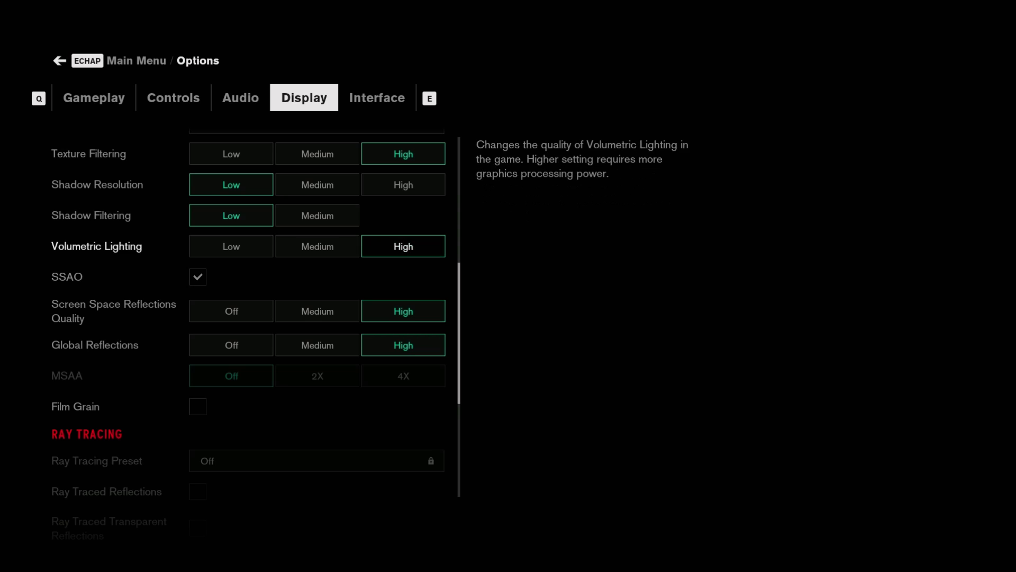
# - Go through the Low to High choices for Volumetric Lighting without changing the setting
pyautogui.press('Left')
pyautogui.press('Left')
pyautogui.press('Down')
pyautogui.press('Down')
pyautogui.press('Down')
pyautogui.press('Up')
pyautogui.press('Up')
pyautogui.press('Up')
# - Turn off SSAO in the quality settings
pyautogui.press('Up')
pyautogui.press('Down')
pyautogui.press('Right')
pyautogui.press('Left')
pyautogui.press('Right')
pyautogui.press('Right')
pyautogui.press('Down')
pyautogui.press('Down')
pyautogui.press('Down')
pyautogui.press('Down')
pyautogui.press('Up')
pyautogui.press('Up')
pyautogui.press('Up')
pyautogui.press('Down')
pyautogui.press('Up')
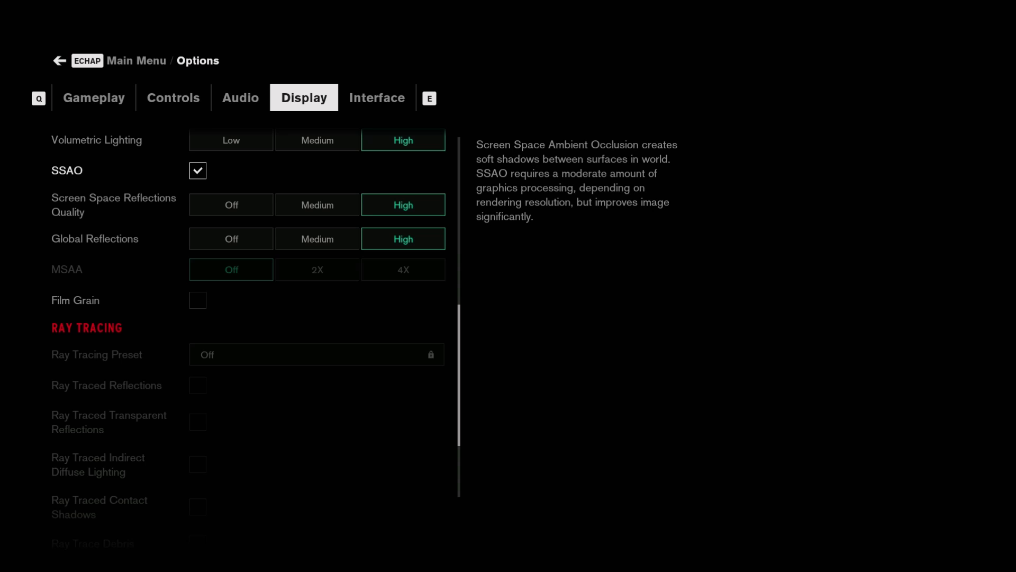
pyautogui.press('Return')
# - Set Screen Space Reflections Quality to Medium
pyautogui.press('Down')
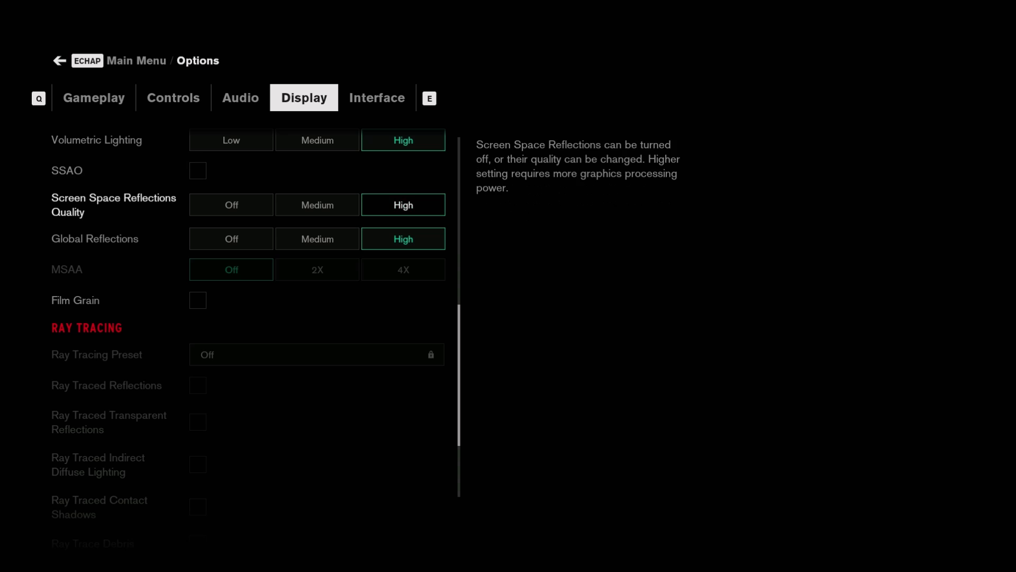
pyautogui.press('Left')
pyautogui.press('Left')
pyautogui.press('Right')
pyautogui.press('Return')
pyautogui.press('Down')
pyautogui.press('Up')
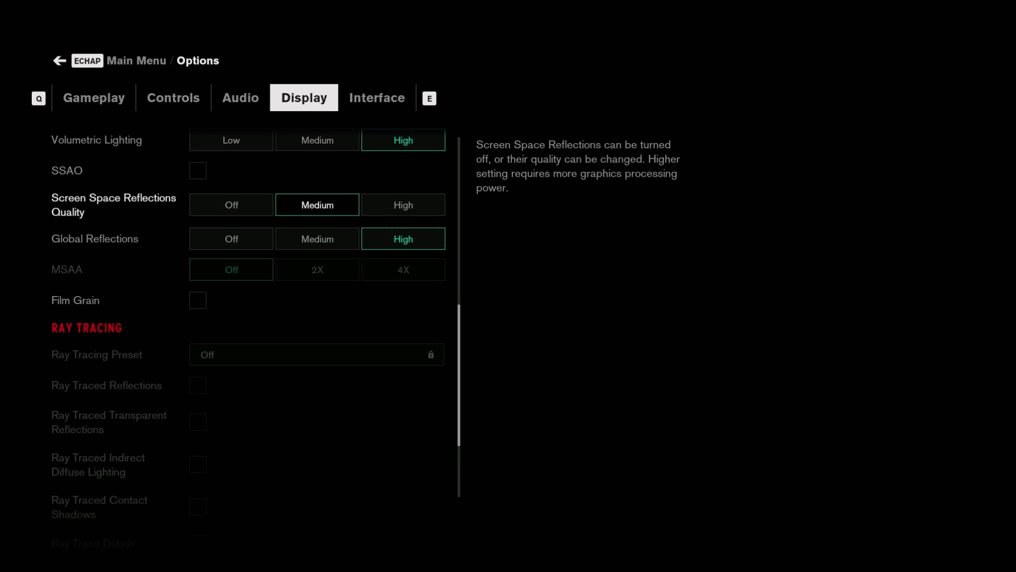
# - Set Global Reflections to Off
pyautogui.press('Left')
pyautogui.press('Down')
pyautogui.press('Down')
pyautogui.press('Up')
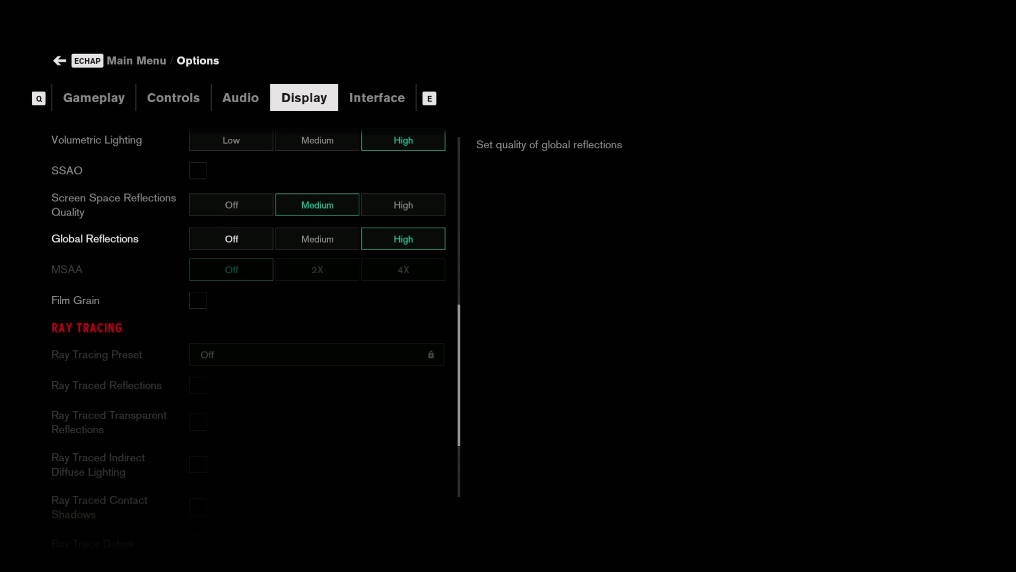
pyautogui.press('Return')
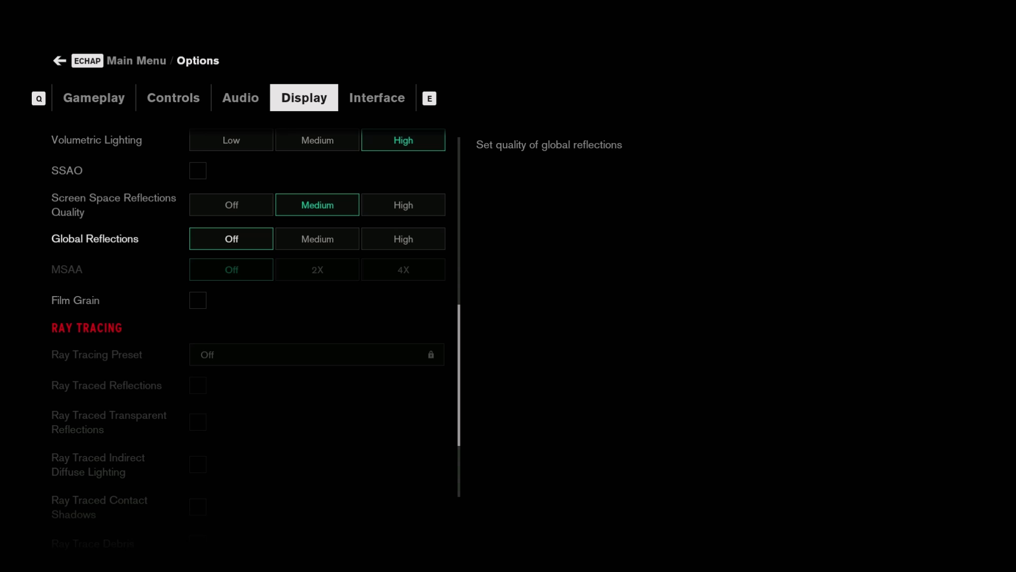
pyautogui.press('Down')
pyautogui.press('Up')
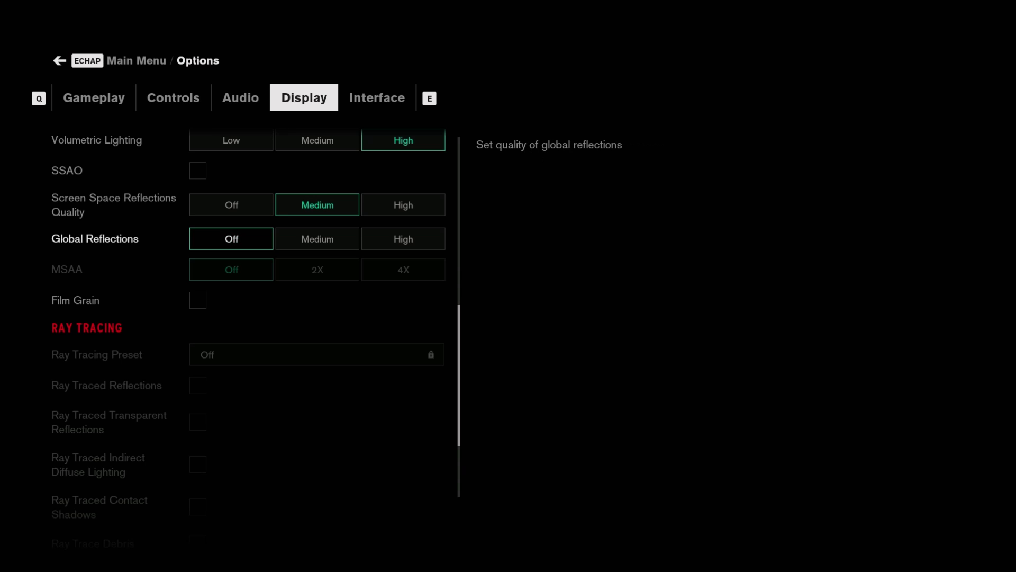
# - Examine the Film Grain option and the Ray Tracing Preset with its hardware requirements
pyautogui.press('Down')
pyautogui.press('Down')
pyautogui.press('Down')
pyautogui.press('Up')
pyautogui.press('Down')
pyautogui.press('Down')
pyautogui.press('Down')
pyautogui.press('Down')
pyautogui.press('Down')
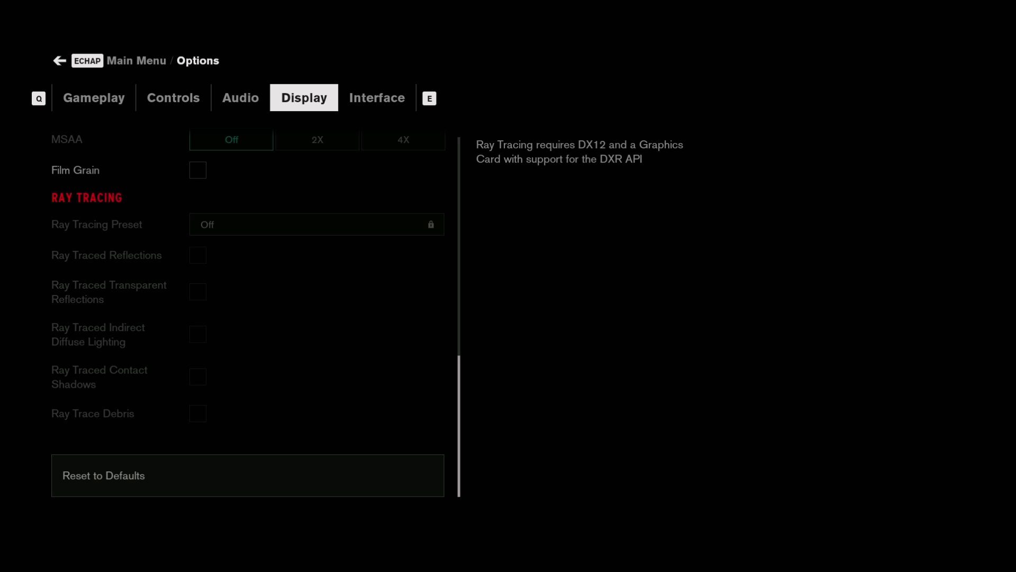
pyautogui.press('Up')
pyautogui.press('Up')
pyautogui.press('Up')
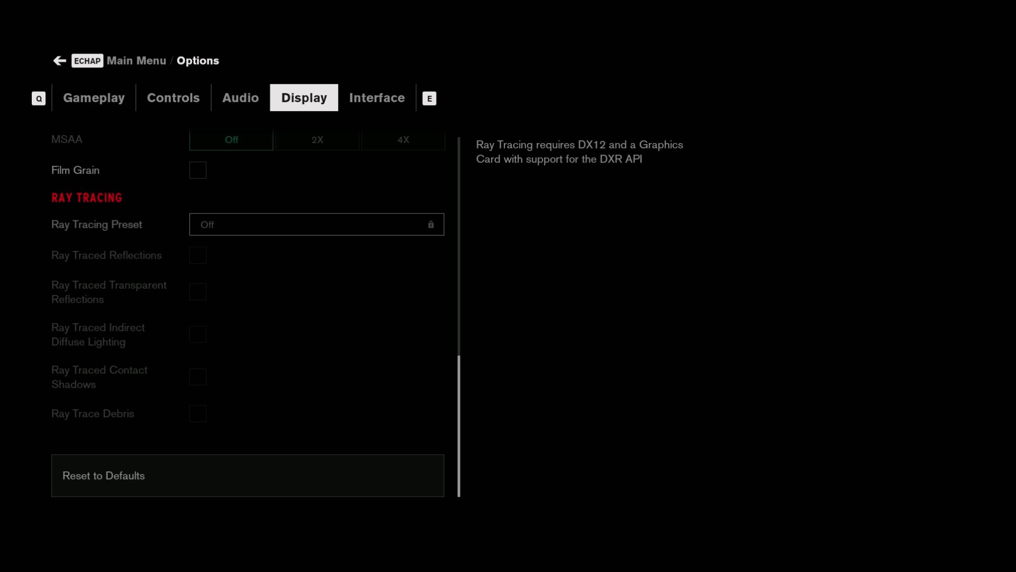
# - Review the individual ray tracing options, then look back over the chosen quality settings
pyautogui.press('Down')
pyautogui.press('Down')
pyautogui.press('Down')
pyautogui.press('Up')
pyautogui.press('Up')
pyautogui.press('Up')
pyautogui.press('Down')
pyautogui.press('Down')
pyautogui.press('Down')
pyautogui.press('Down')
pyautogui.press('Down')
pyautogui.press('Up')
pyautogui.press('Up')
pyautogui.press('Up')
pyautogui.press('Up')
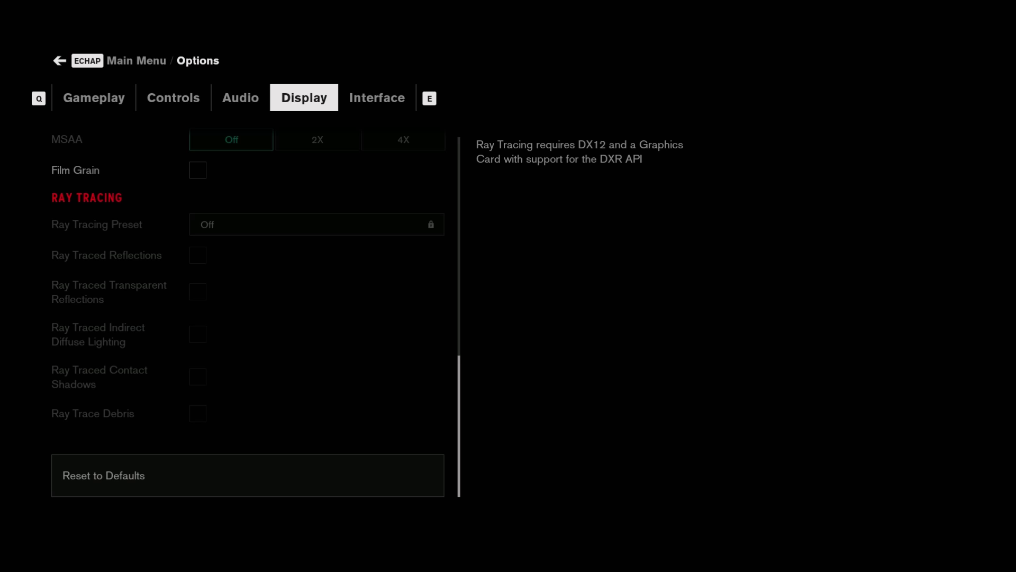
pyautogui.scroll(3, 159, 297)
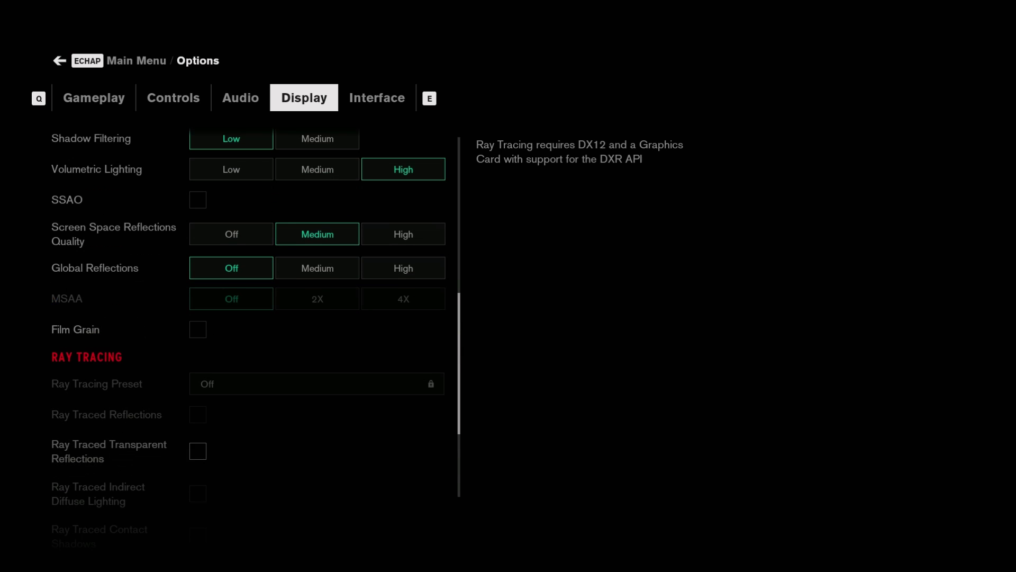
pyautogui.scroll(7, 159, 317)
# - Switch to the Control game folder in File Explorer and open the renderer configuration file in a maximized Notepad window
pyautogui.hotkey('alt', 'Tab')
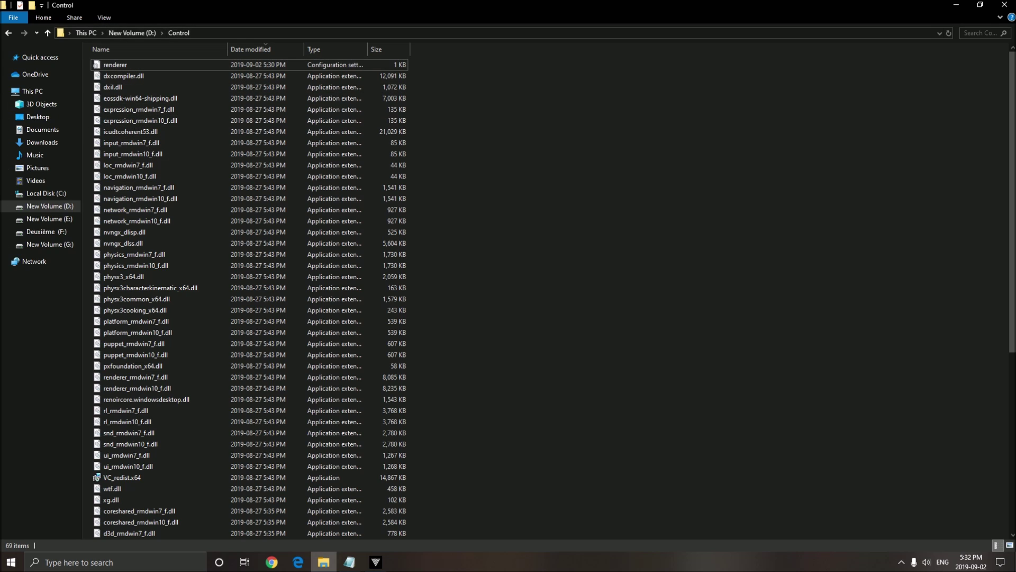
pyautogui.click(115, 64)
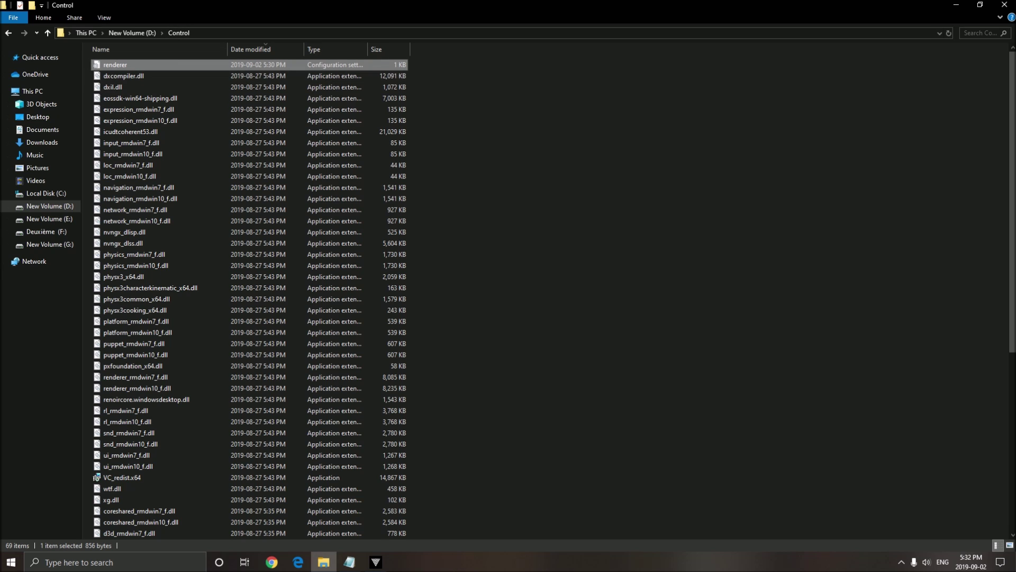
pyautogui.press('Return')
pyautogui.press('super+Up')
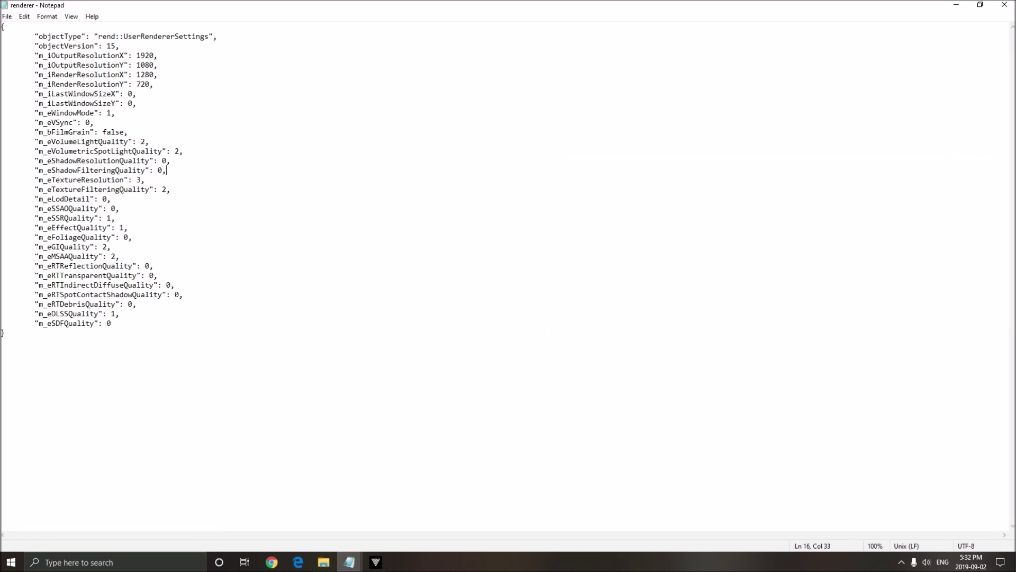
# - Examine the resolution, texture, shadow, reflection, effect, foliage and volumetric light quality entries in the renderer file
pyautogui.moveTo(5, 332); pyautogui.dragTo(1, 27)
pyautogui.click(145, 179)
pyautogui.click(157, 75)
pyautogui.click(61, 160)
pyautogui.click(81, 218)
pyautogui.moveTo(56, 228); pyautogui.dragTo(108, 237)
pyautogui.click(136, 304)
pyautogui.click(145, 179)
pyautogui.moveTo(56, 142); pyautogui.dragTo(128, 141)
pyautogui.moveTo(69, 151); pyautogui.dragTo(128, 151)
pyautogui.click(145, 179)
pyautogui.moveTo(120, 141); pyautogui.dragTo(127, 132)
pyautogui.click(166, 160)
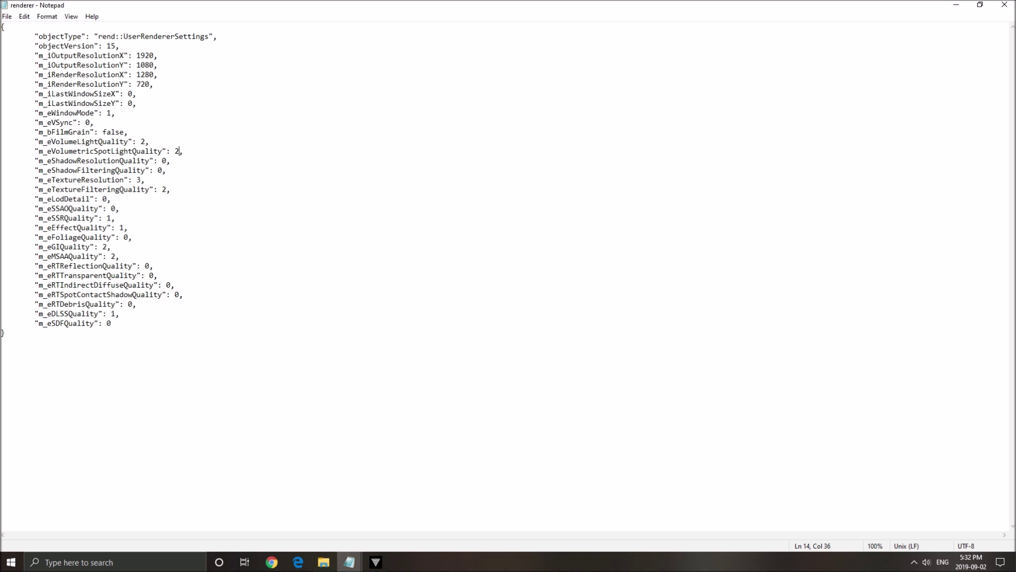